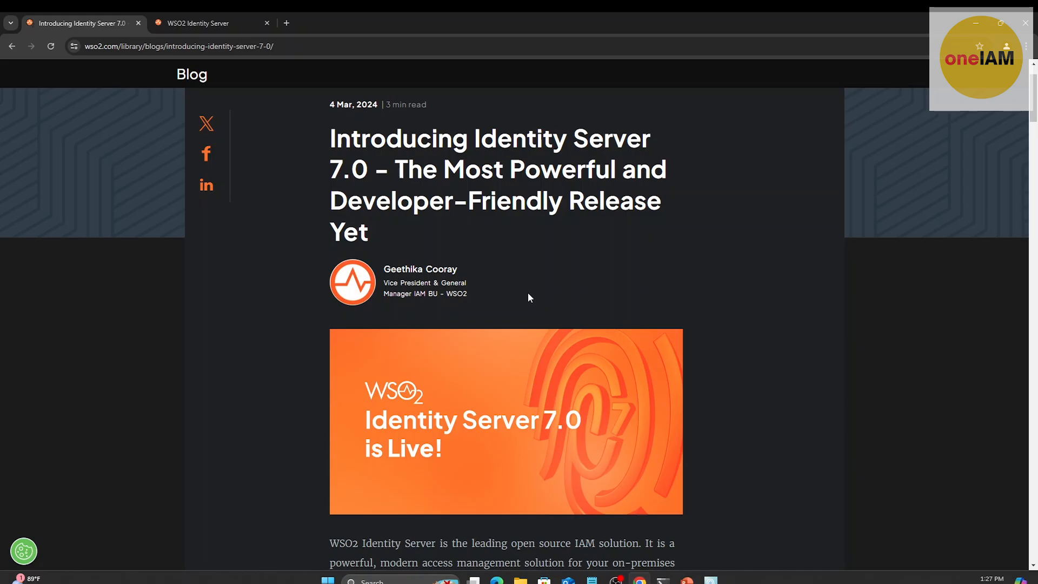
Scroll the Identity Server 7.0 post to the visual editor section, enlarge Figure 1, then close it
scroll(528, 293, "down", 5)
scroll(565, 309, "down", 3)
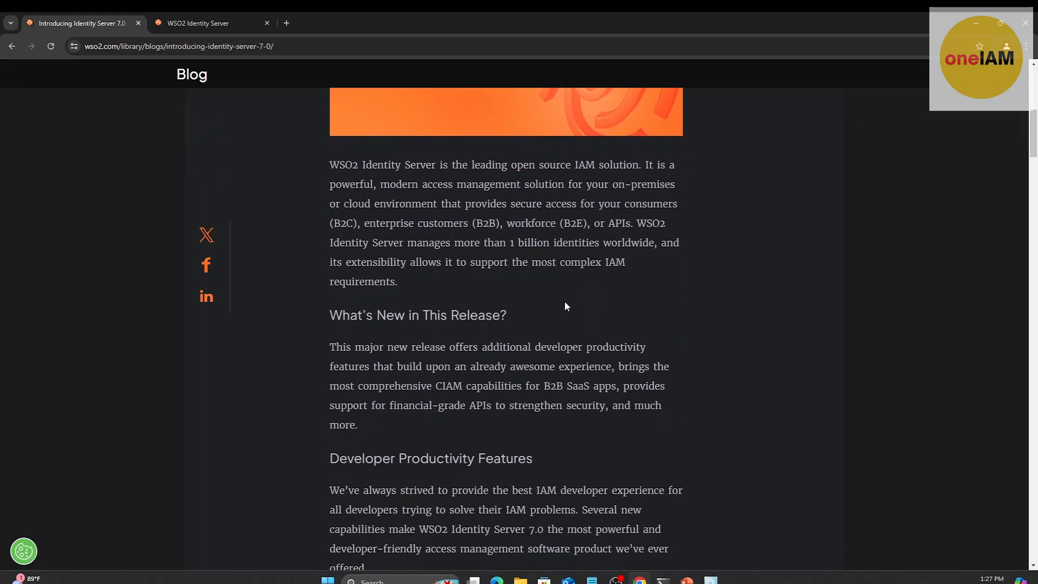
scroll(561, 371, "down", 1)
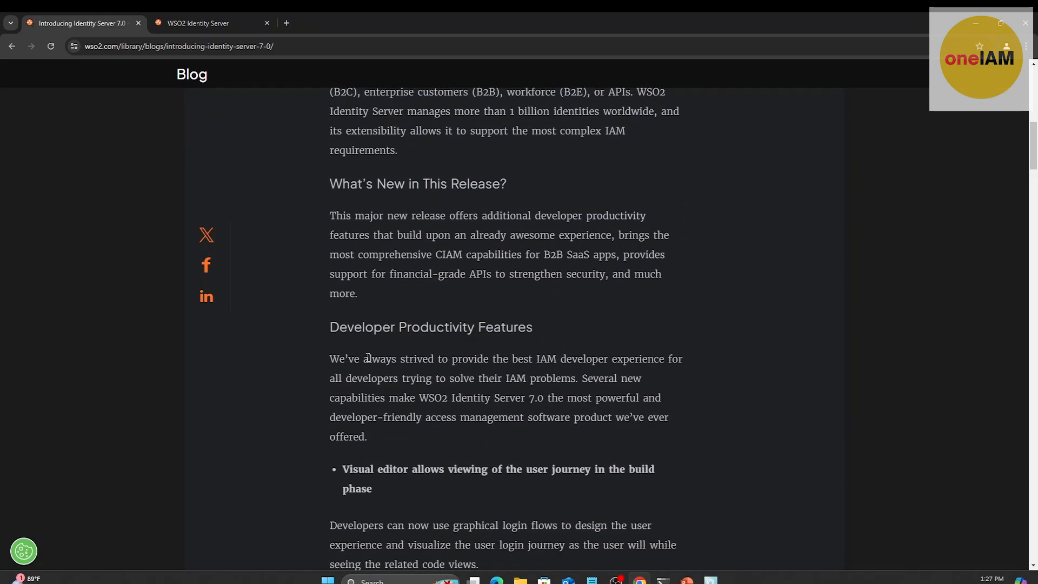
scroll(321, 340, "down", 4)
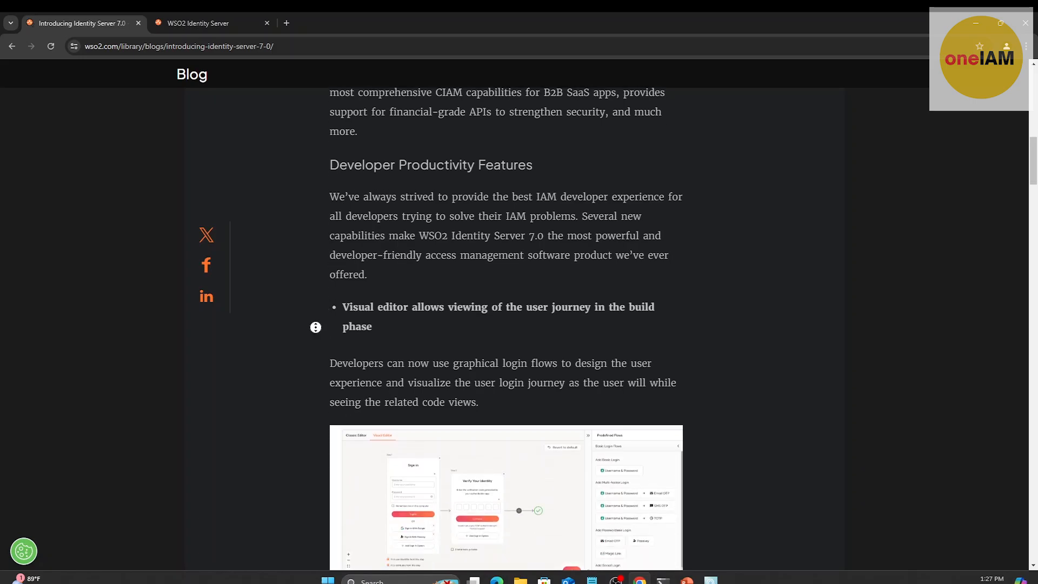
left_click_drag(343, 261, 358, 265)
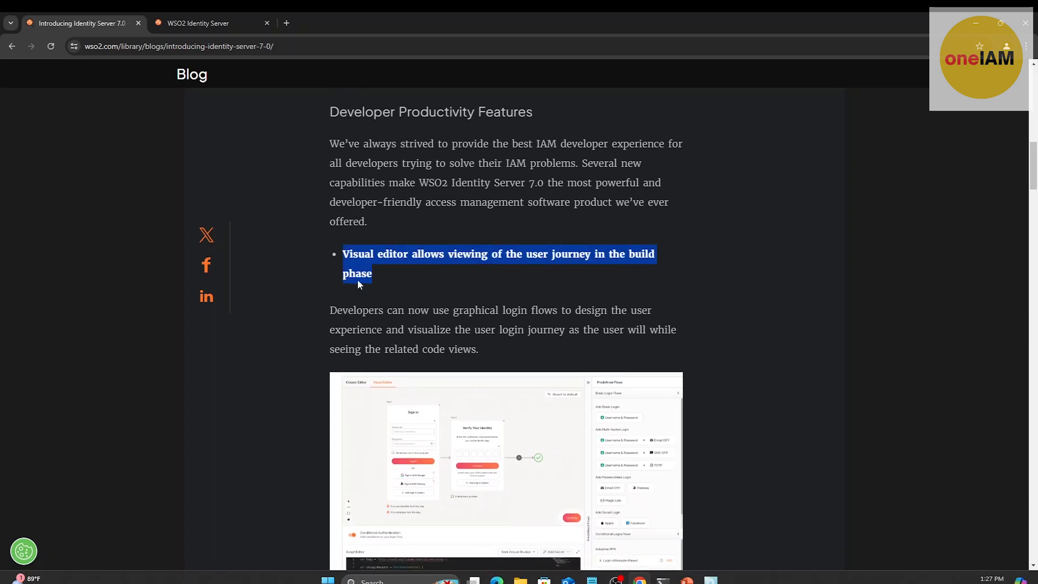
scroll(456, 189, "down", 2)
left_click(456, 189)
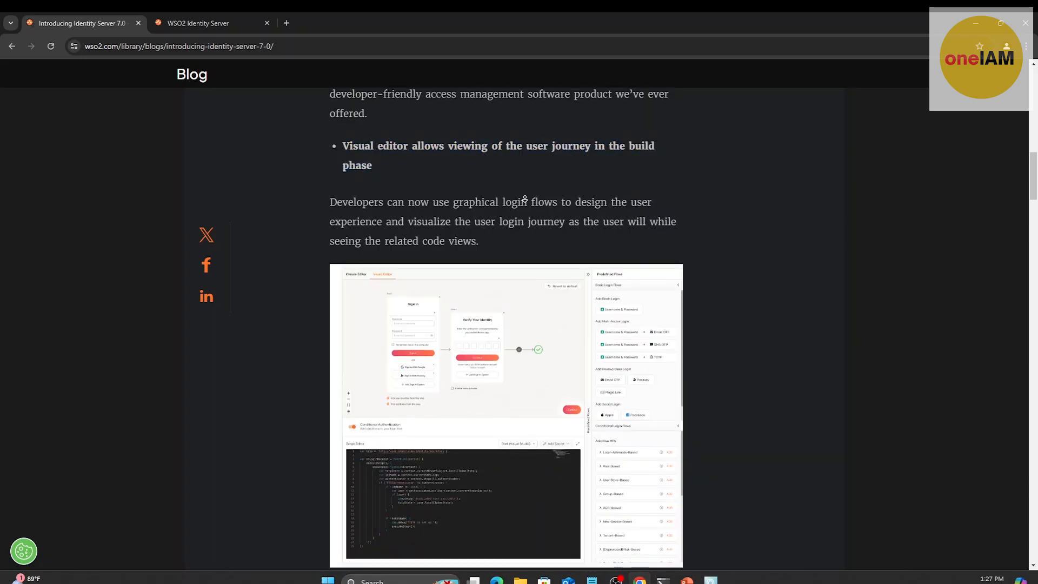
scroll(690, 215, "down", 1)
left_click(457, 285)
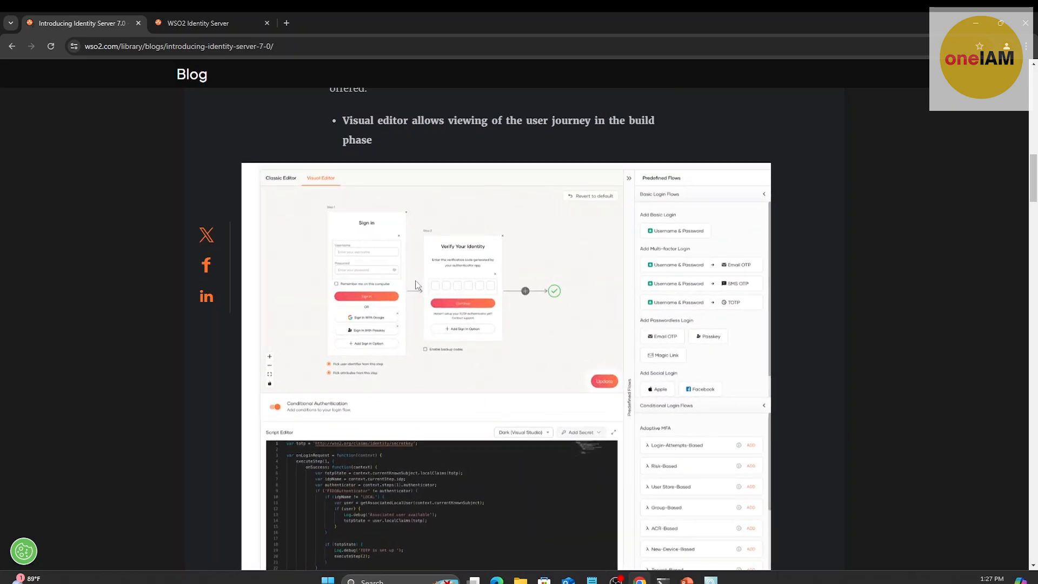
scroll(415, 280, "down", 1)
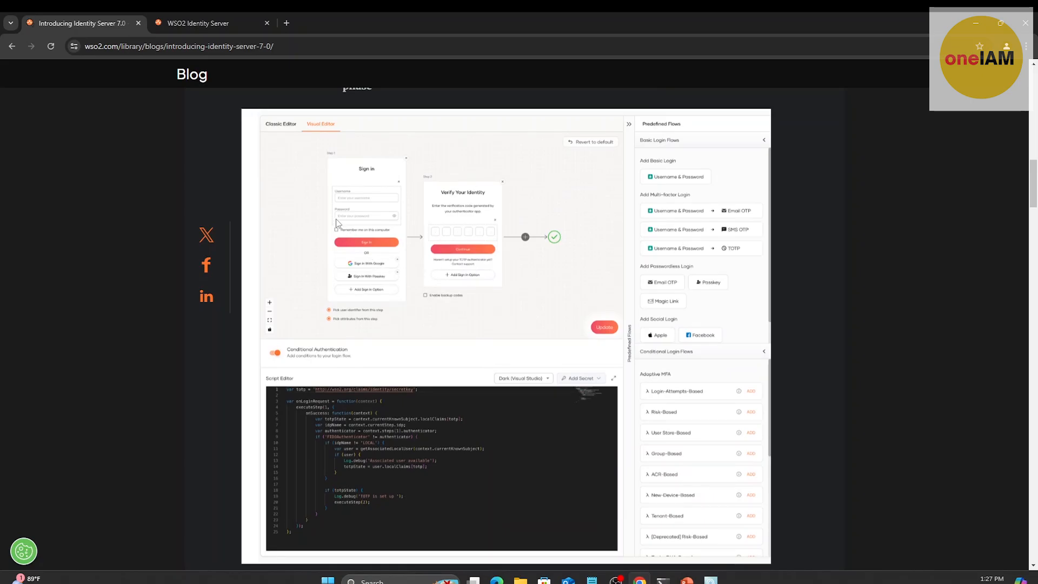
left_click(258, 163)
Sign in to the Identity Server Console as the administrator and open the Applications list
left_click(199, 18)
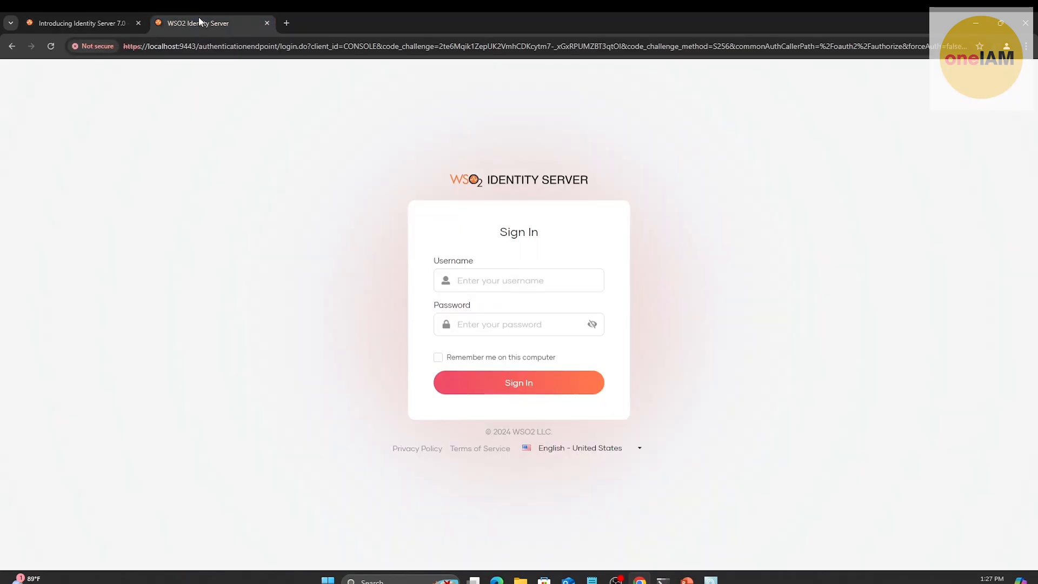
left_click(498, 276)
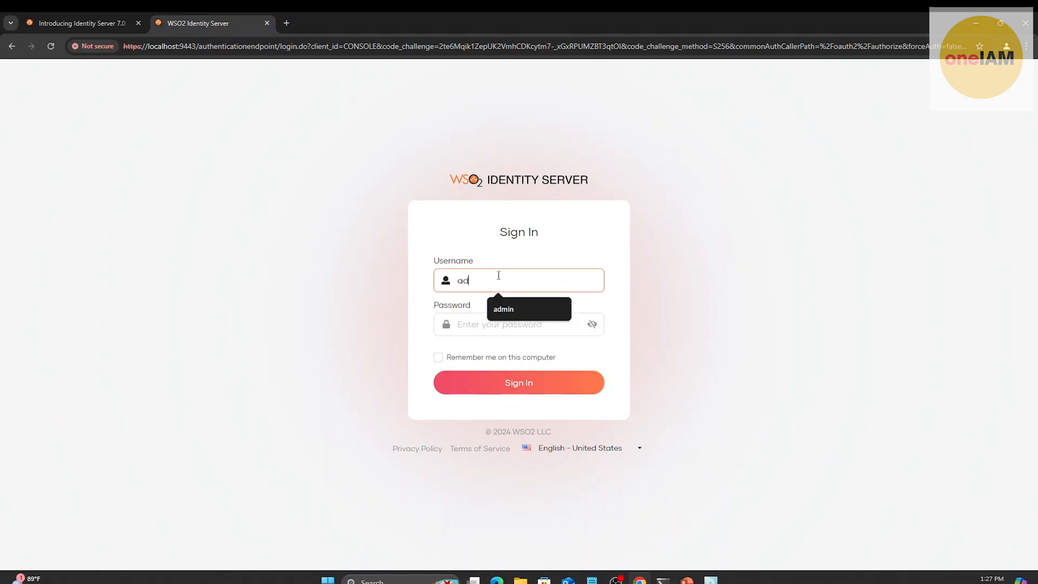
key("Tab")
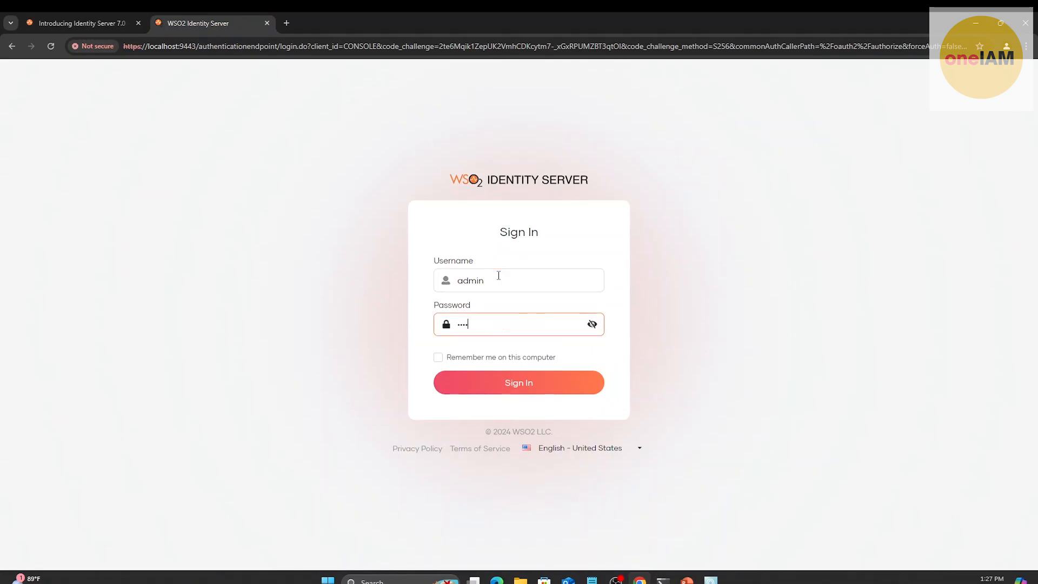
key("Return")
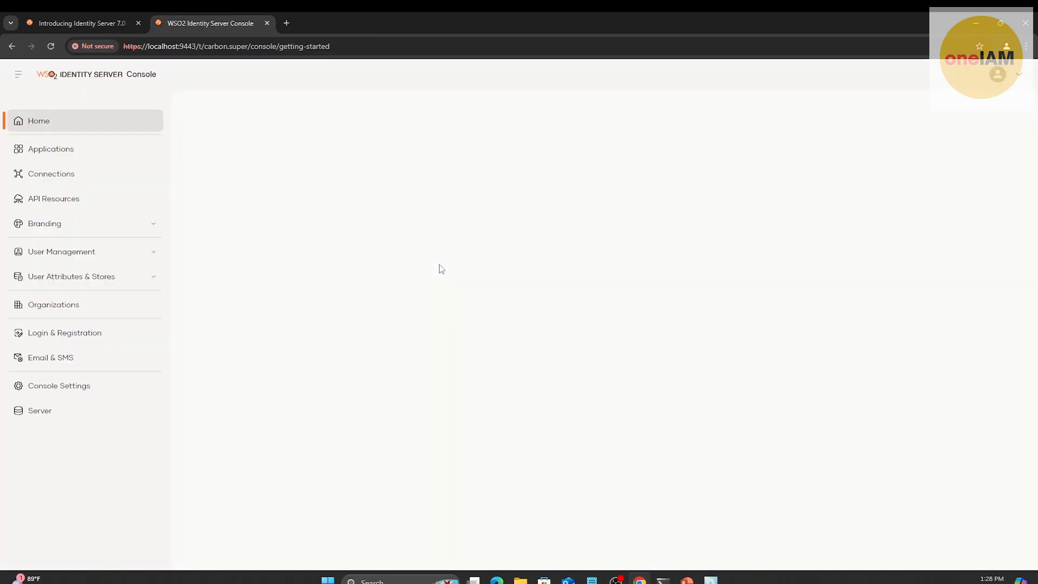
left_click(74, 152)
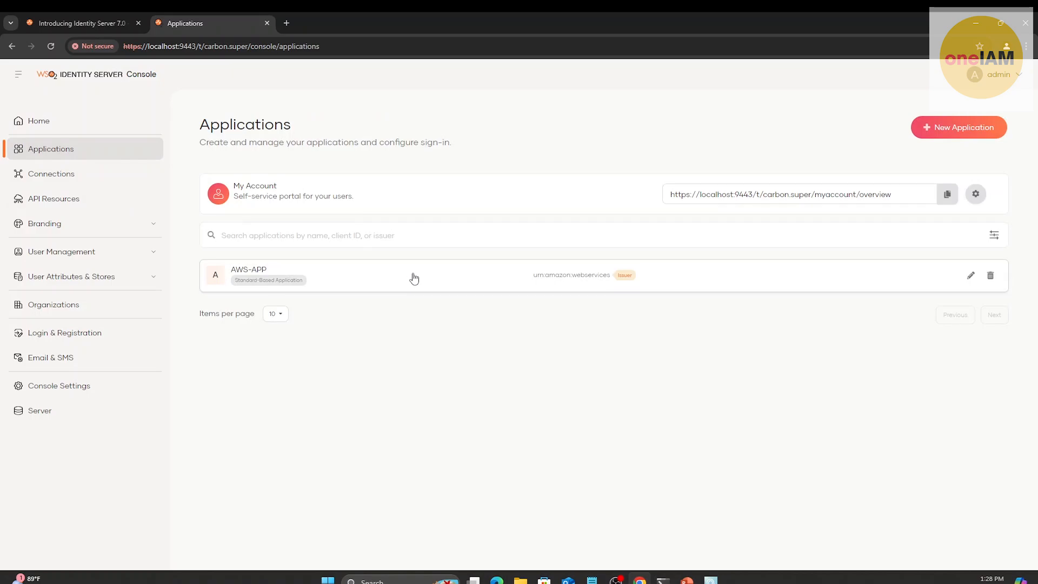
Open a new Incognito window and load the SAML SSO URL copied from Notepad
left_click(1026, 47)
left_click(916, 129)
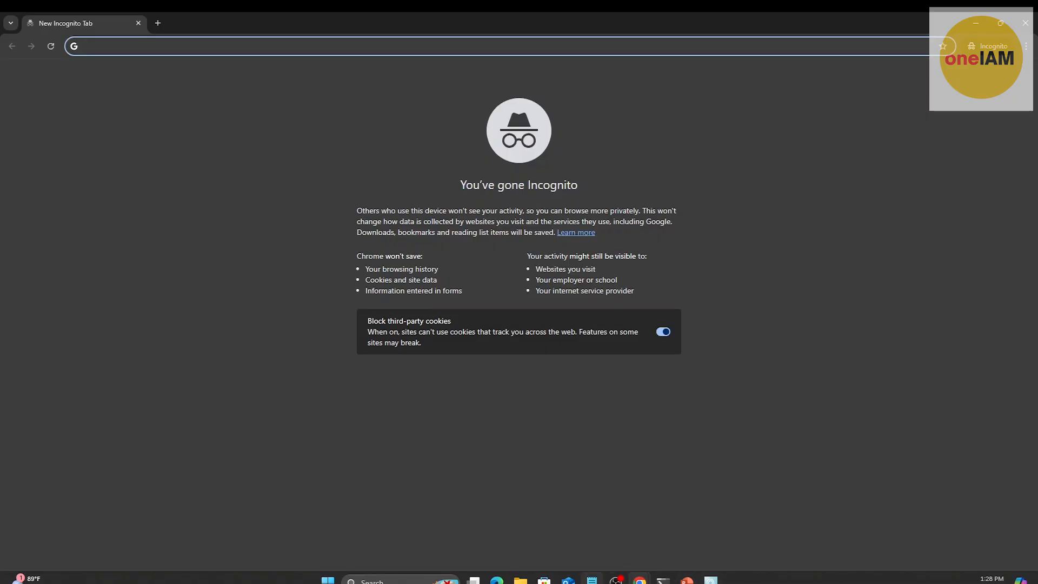
left_click(592, 580)
left_click(437, 214)
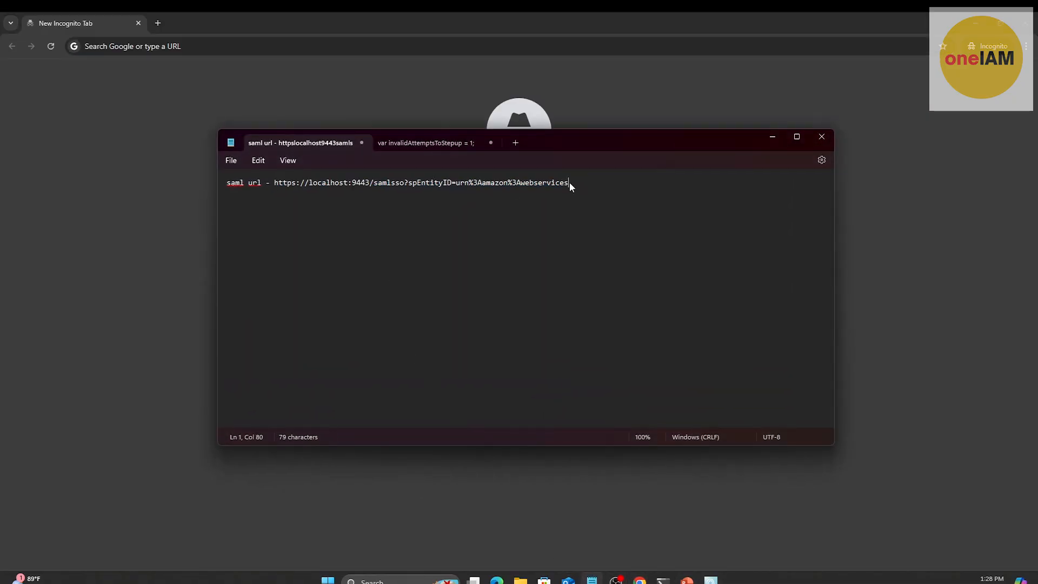
left_click_drag(569, 183, 273, 183)
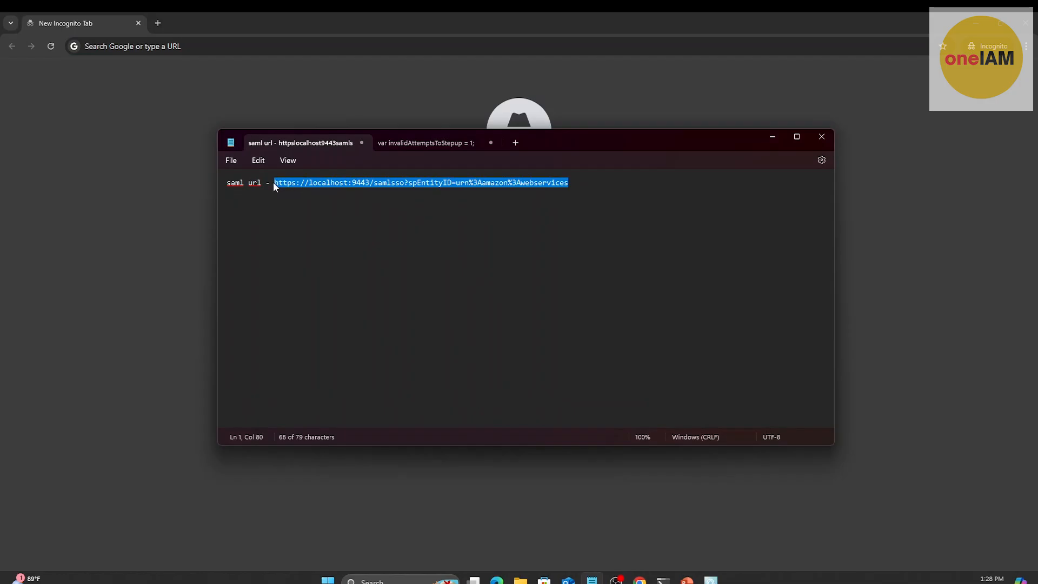
key("ctrl+c")
left_click(196, 46)
key("ctrl+v")
key("Return")
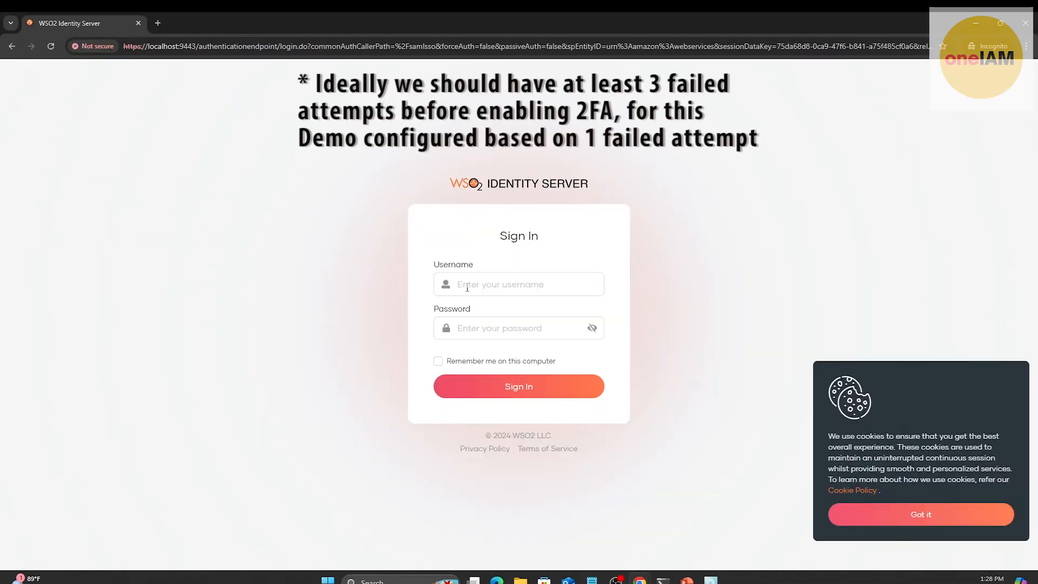
Sign in with the consultant's saved username and password to reach AWS Console Home
left_click(483, 282)
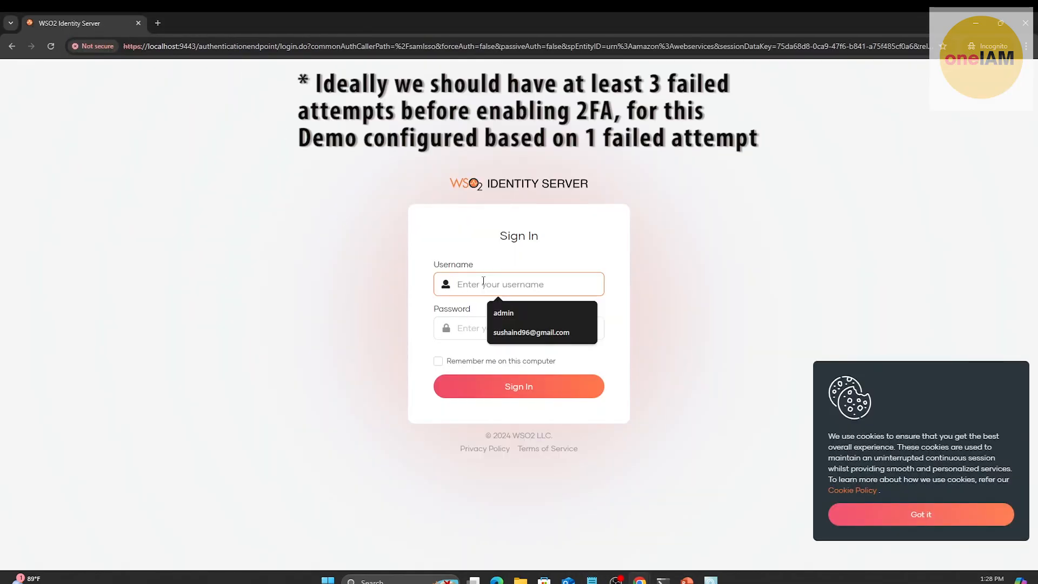
left_click(537, 332)
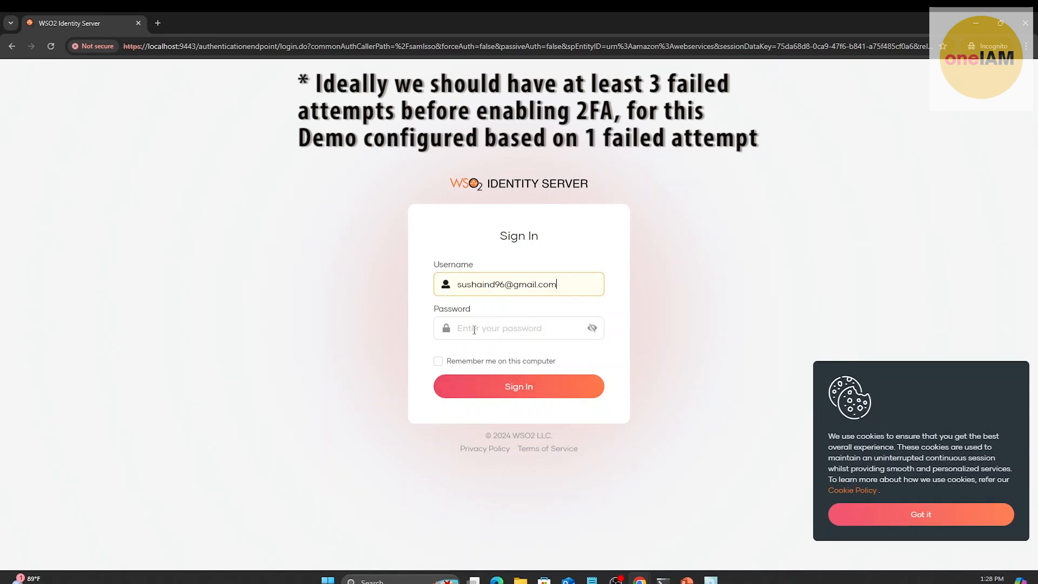
left_click(474, 330)
type("a")
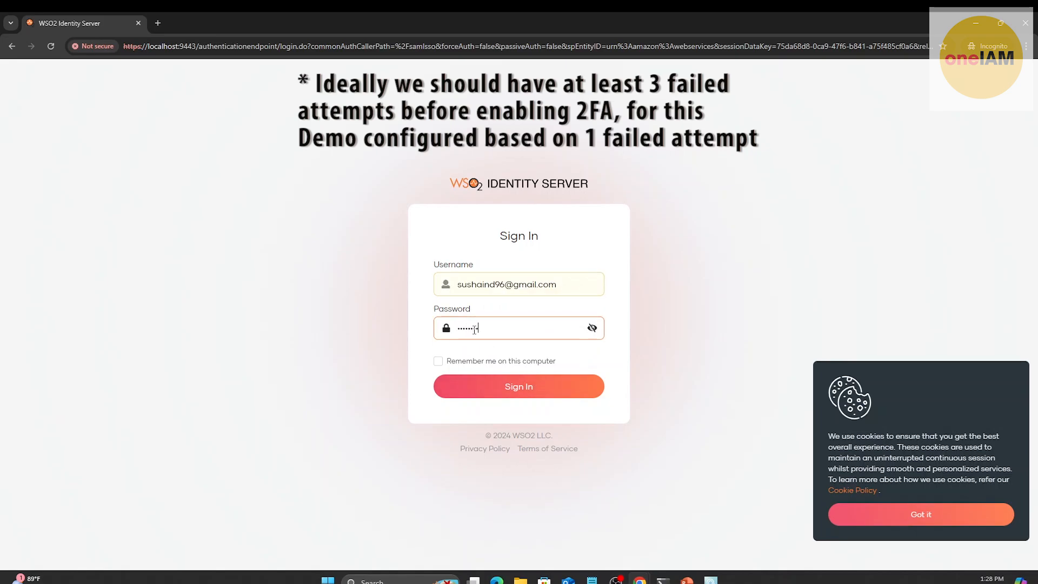
key("Return")
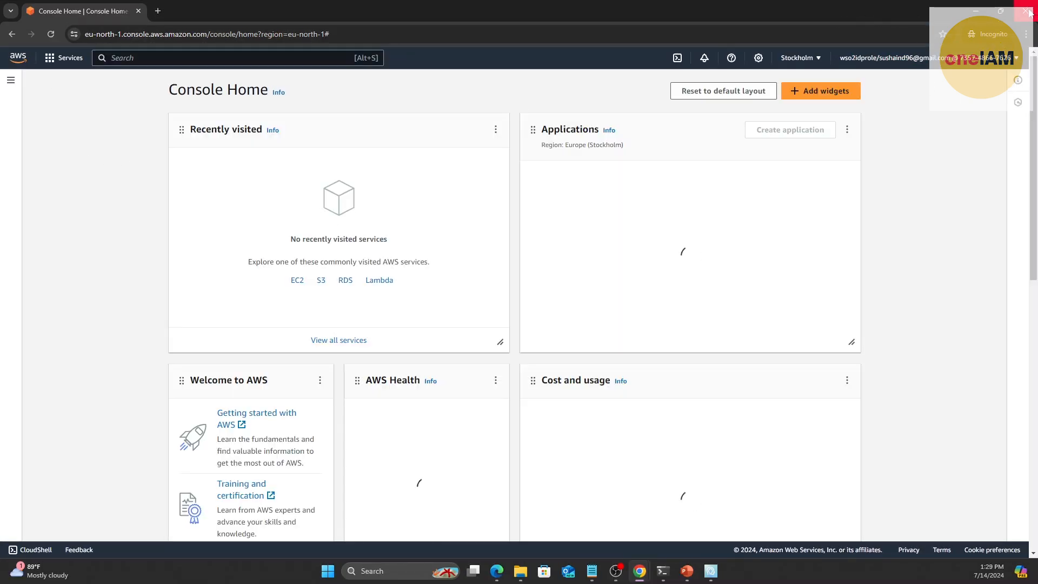
Close the private AWS window and open AWS-APP's Login Flow in the console
left_click(1030, 12)
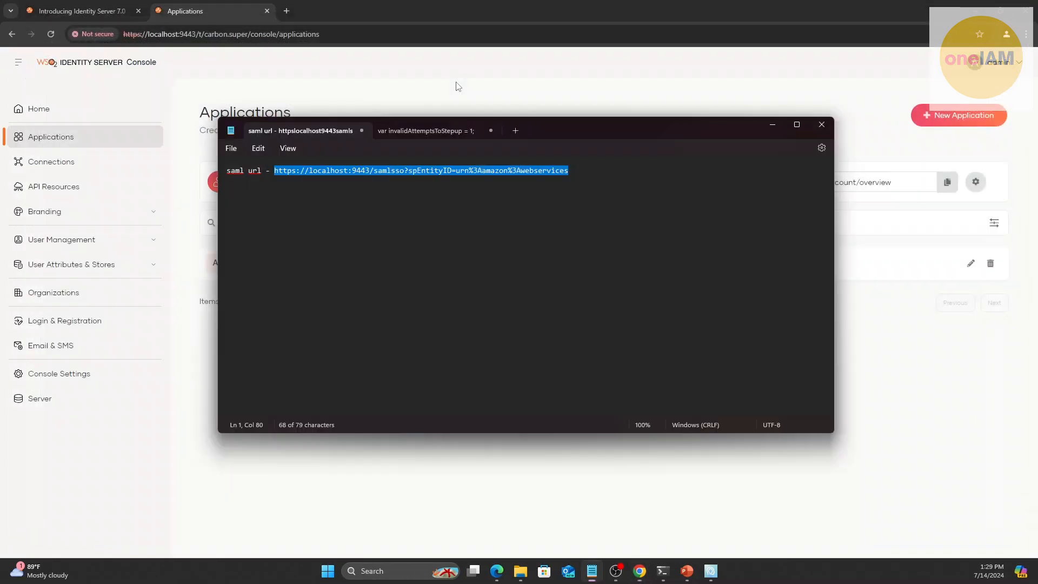
left_click(299, 97)
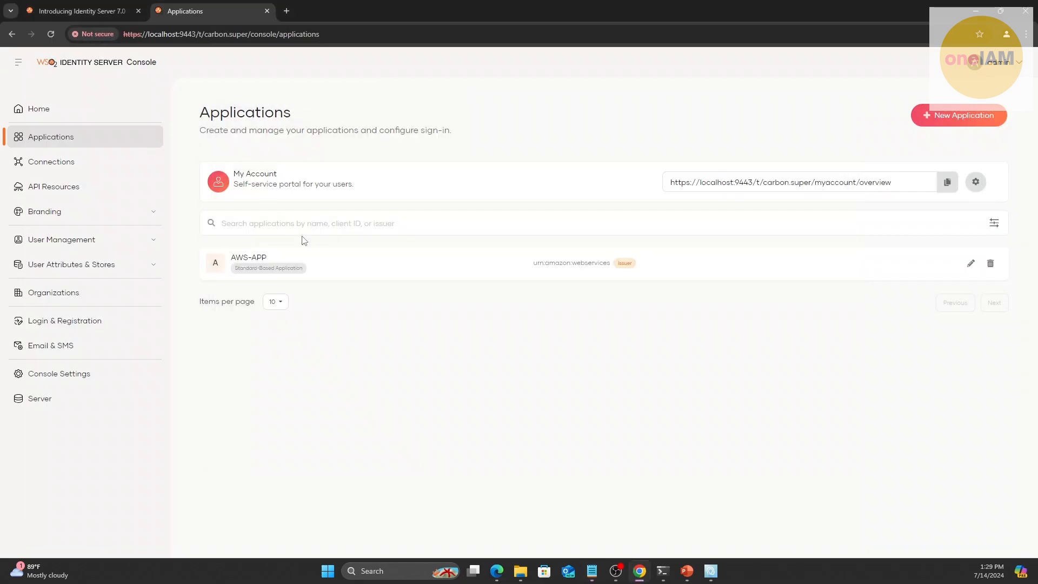
left_click(340, 264)
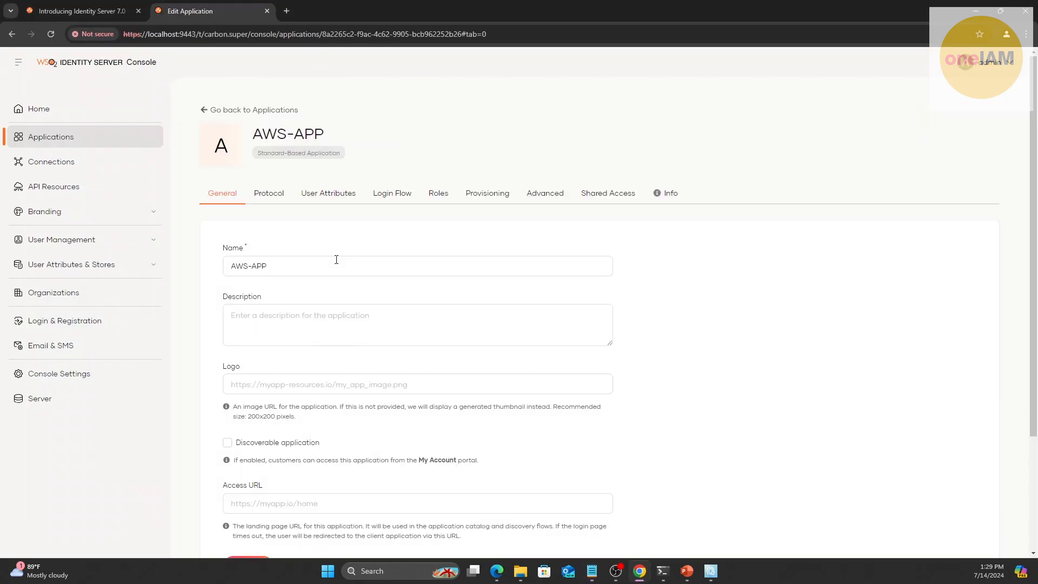
left_click(389, 196)
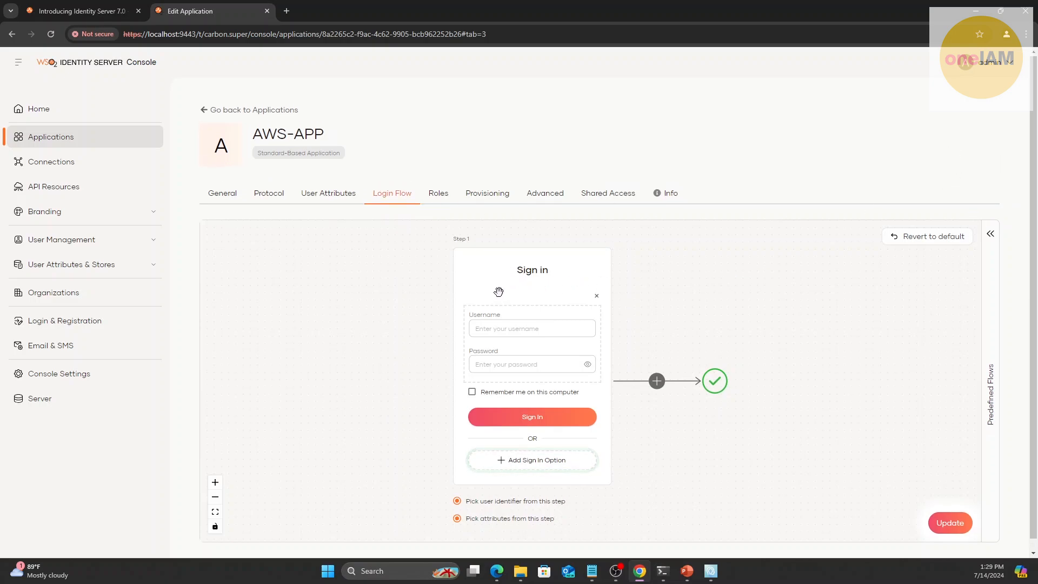
Add TOTP as the second login step, update the flow and dismiss the success message
left_click(656, 381)
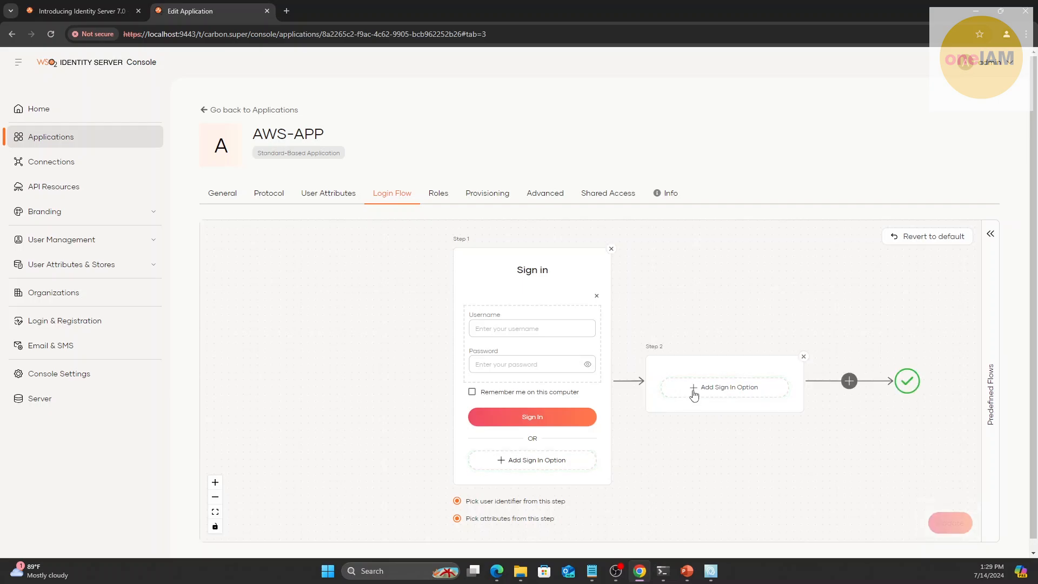
left_click(693, 393)
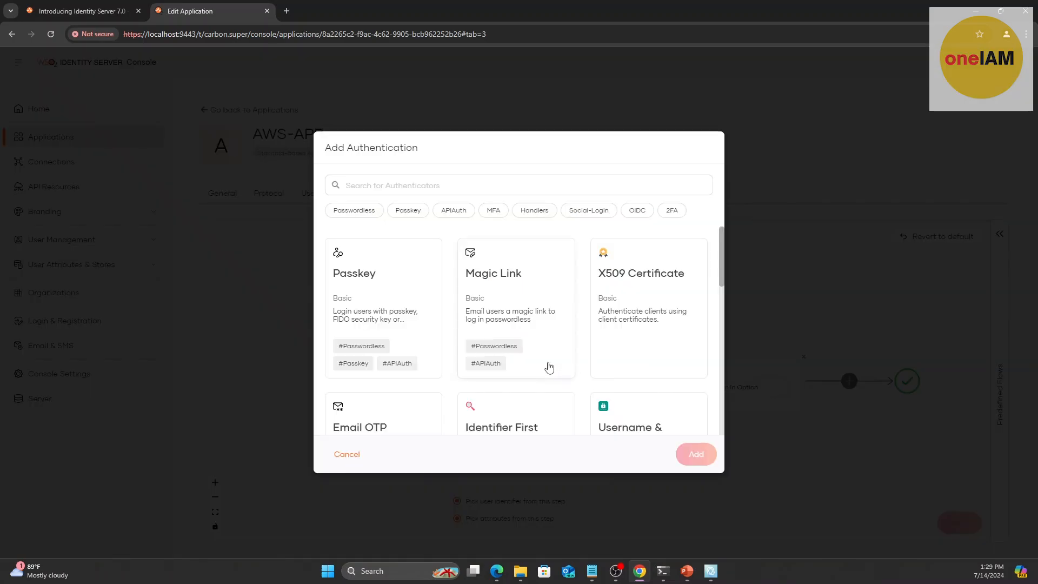
scroll(549, 367, "down", 10)
scroll(544, 342, "up", 3)
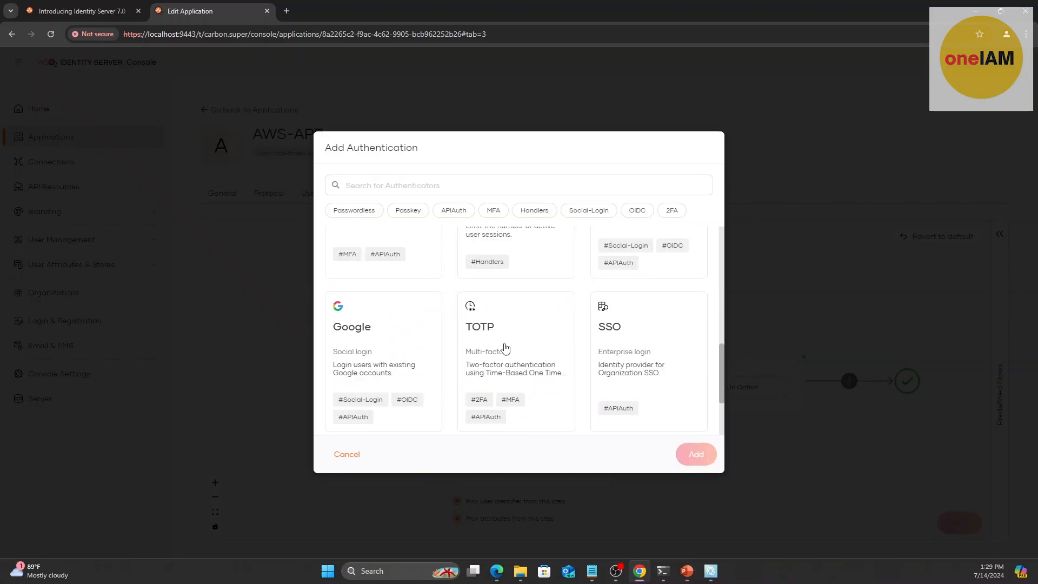
left_click(502, 342)
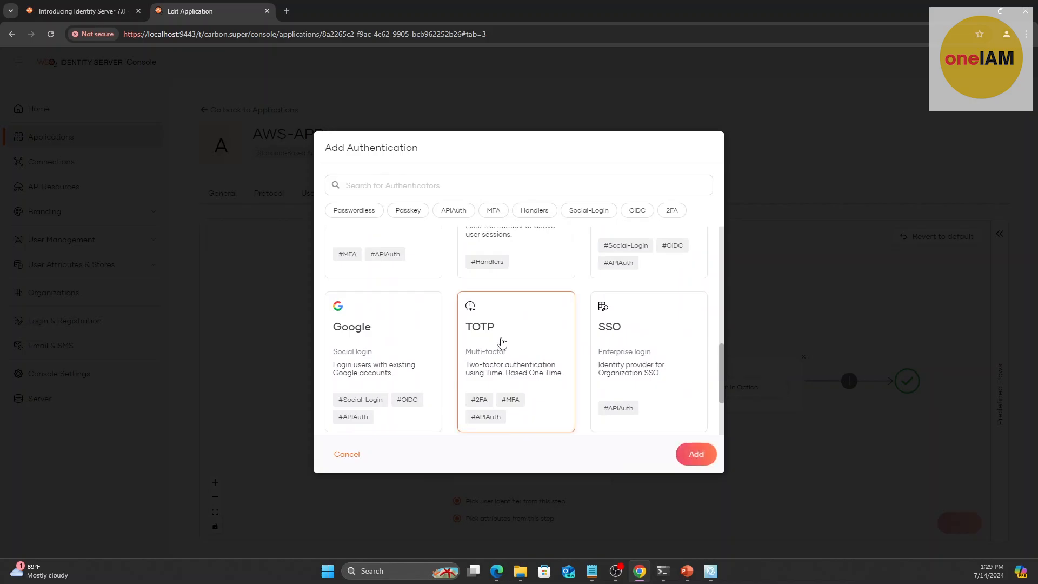
left_click(695, 454)
scroll(1013, 319, "down", 1)
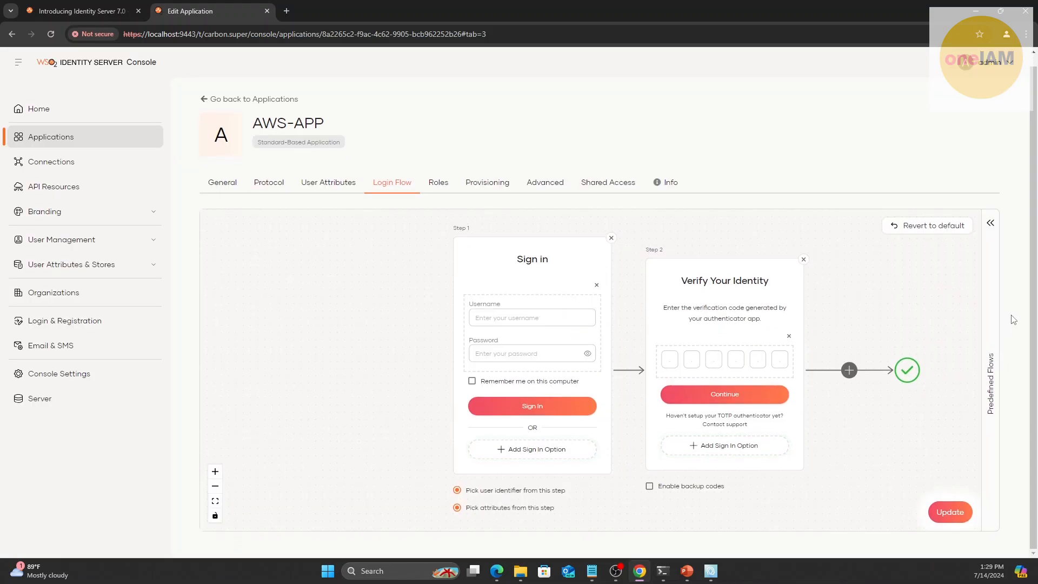
left_click(949, 514)
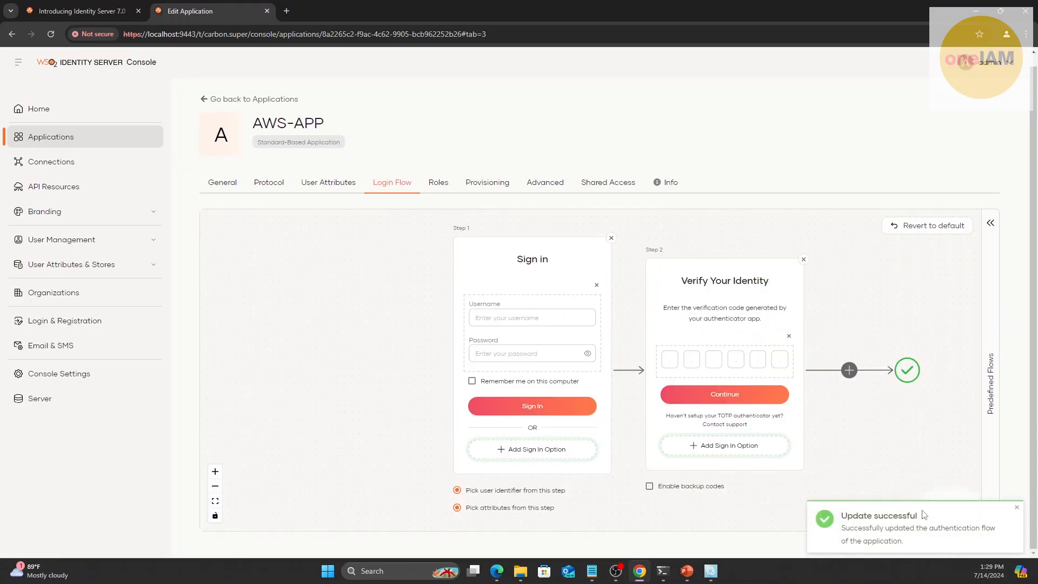
left_click(1017, 509)
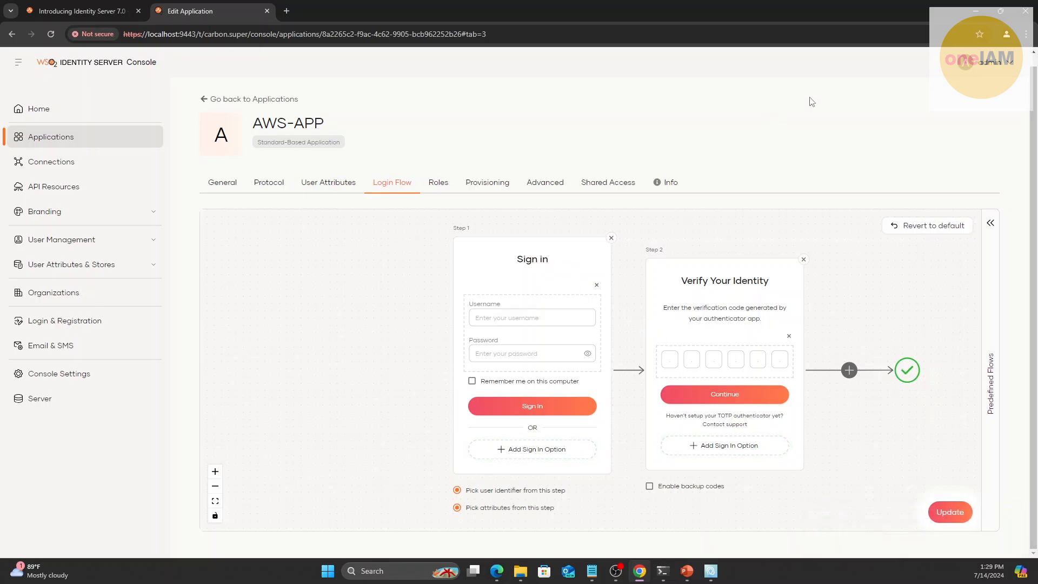
In a new Incognito window, load the SAML URL and sign in with the saved username and password
left_click(1027, 34)
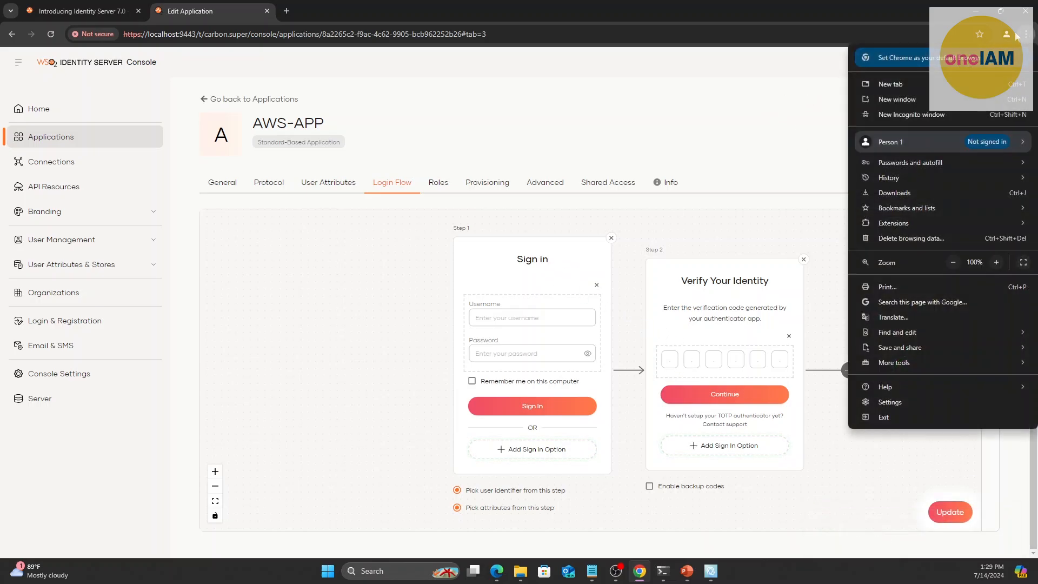
left_click(907, 108)
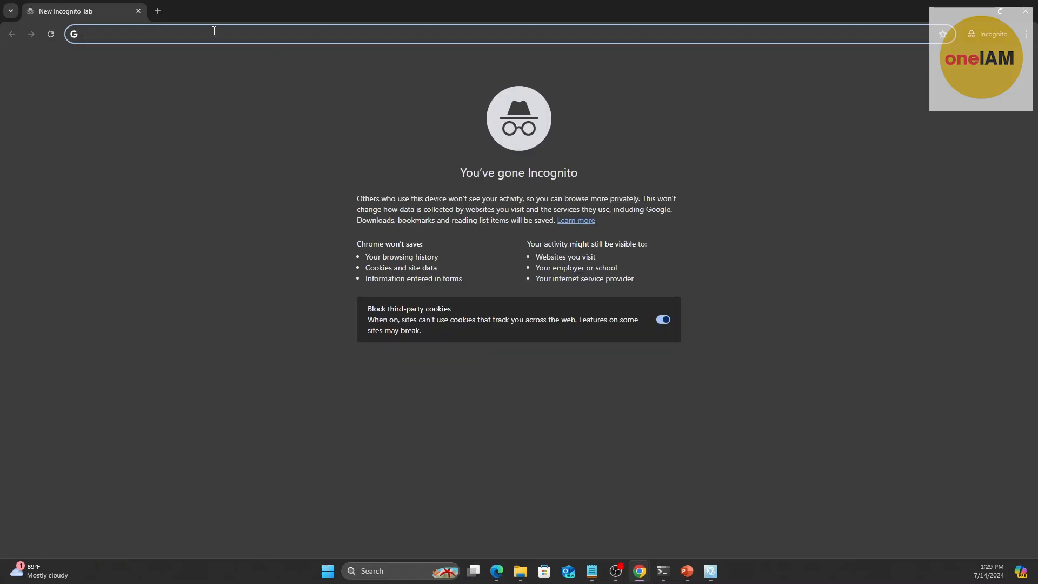
key("ctrl+v")
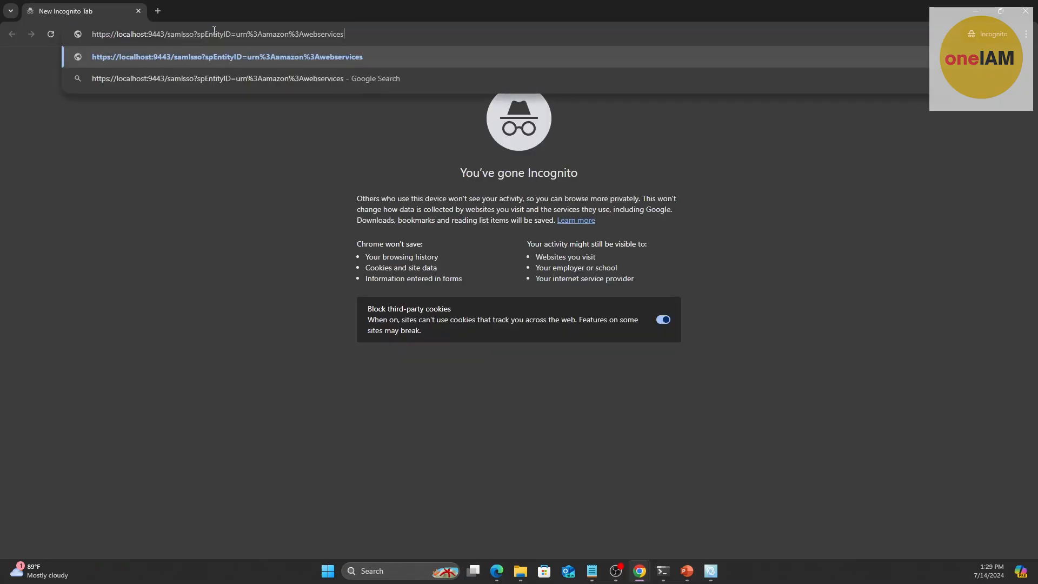
left_click(254, 58)
left_click(520, 279)
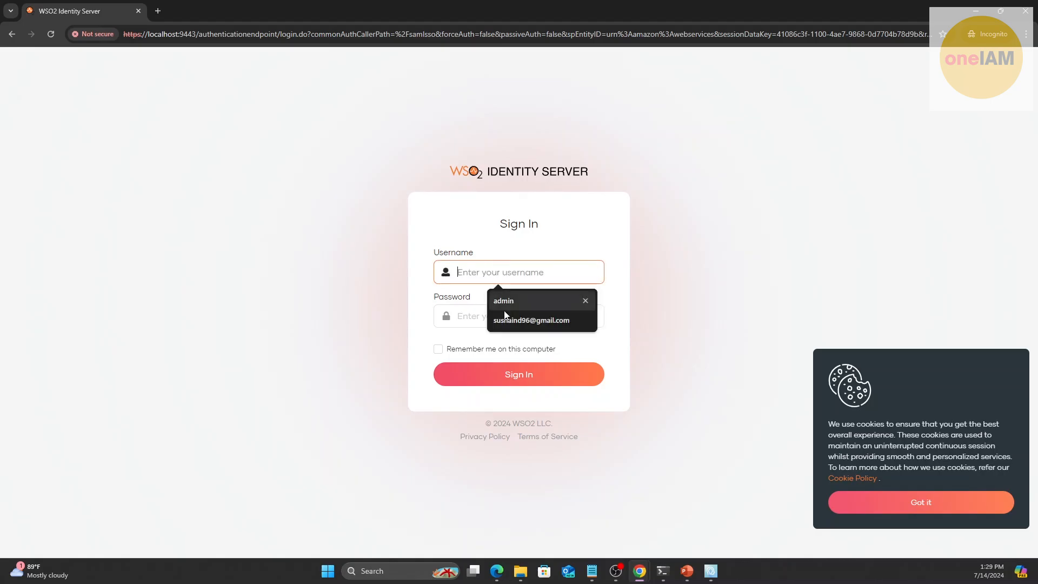
left_click(508, 317)
left_click(512, 320)
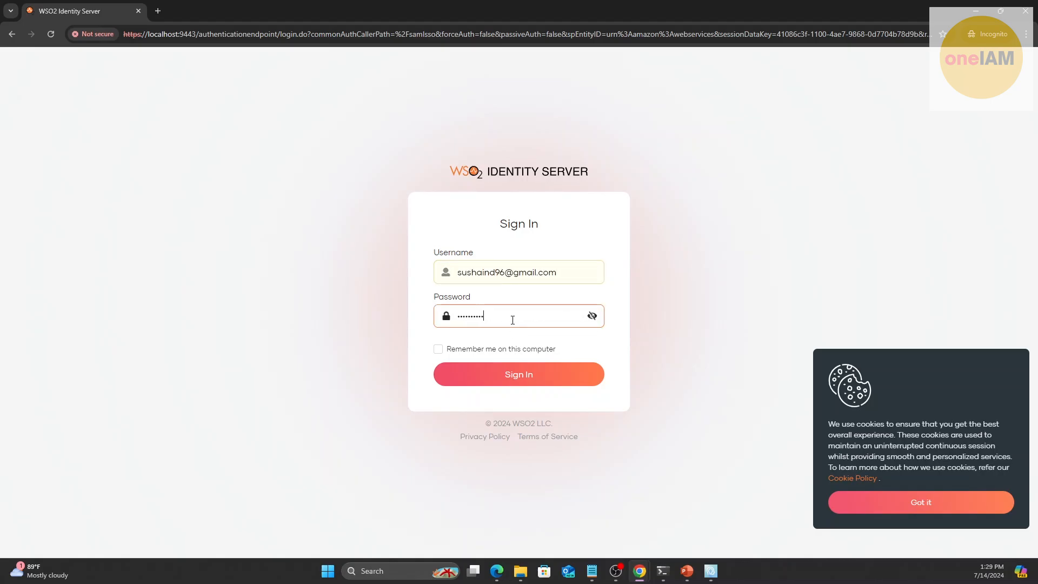
key("Return")
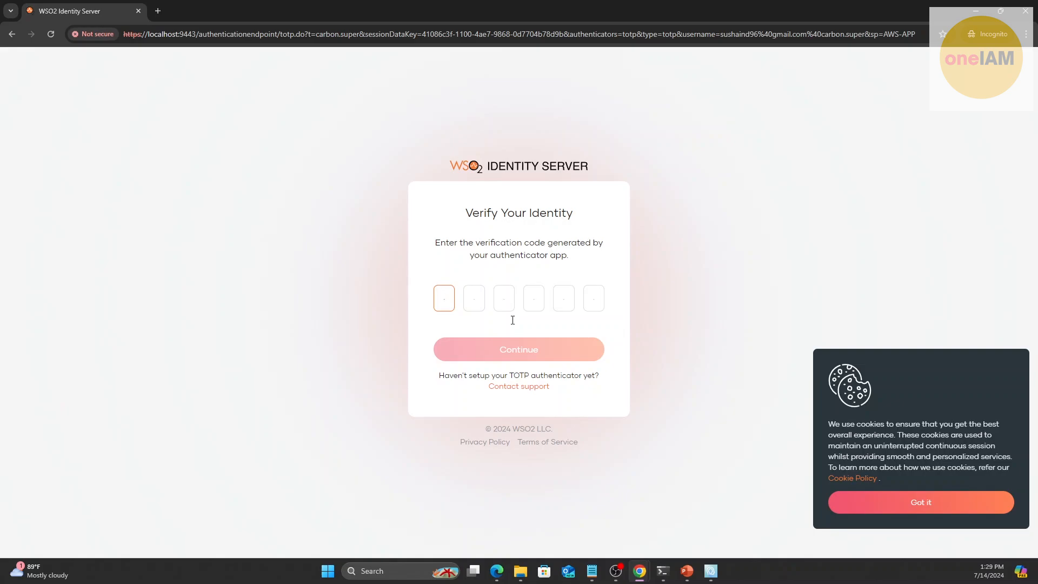
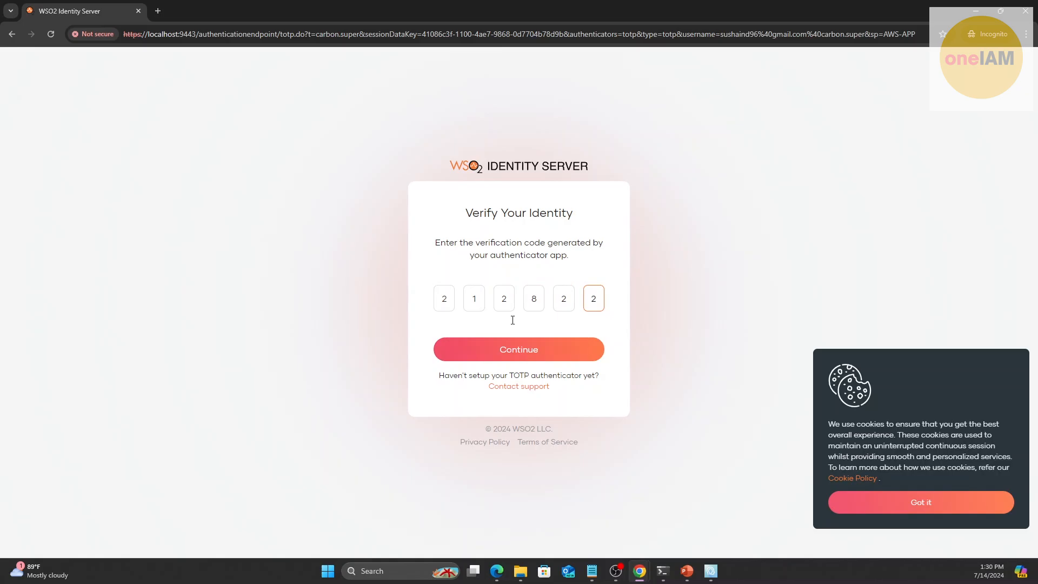
Enter the TOTP verification code to reach the AWS console, then close the private window
left_click(527, 359)
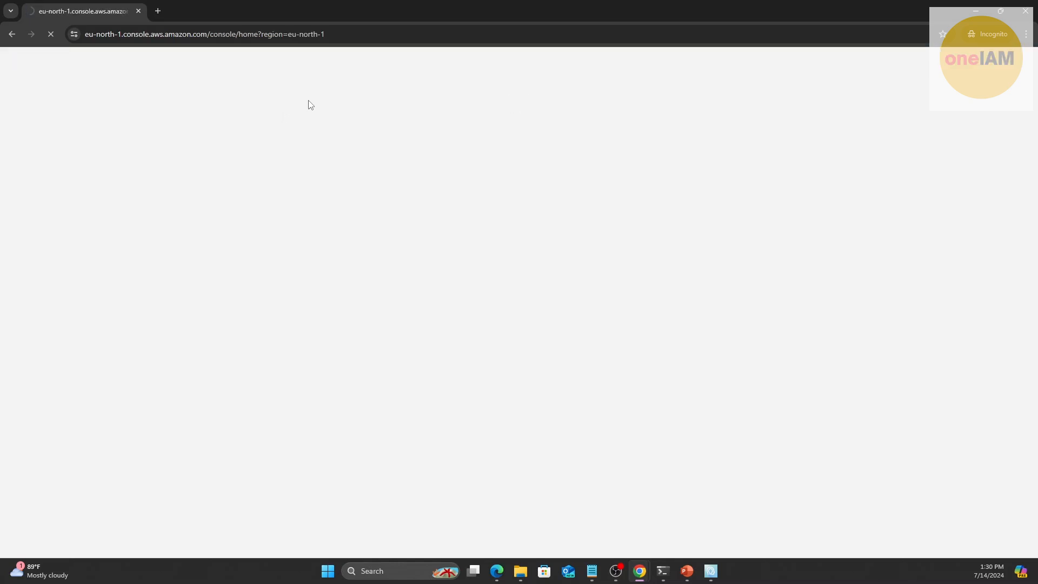
left_click(1025, 12)
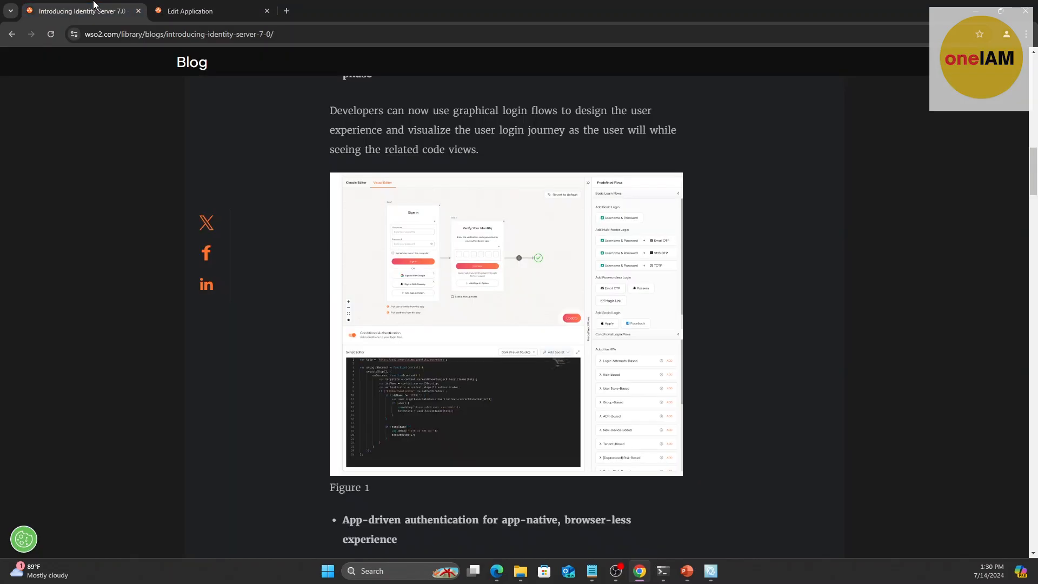
left_click(81, 10)
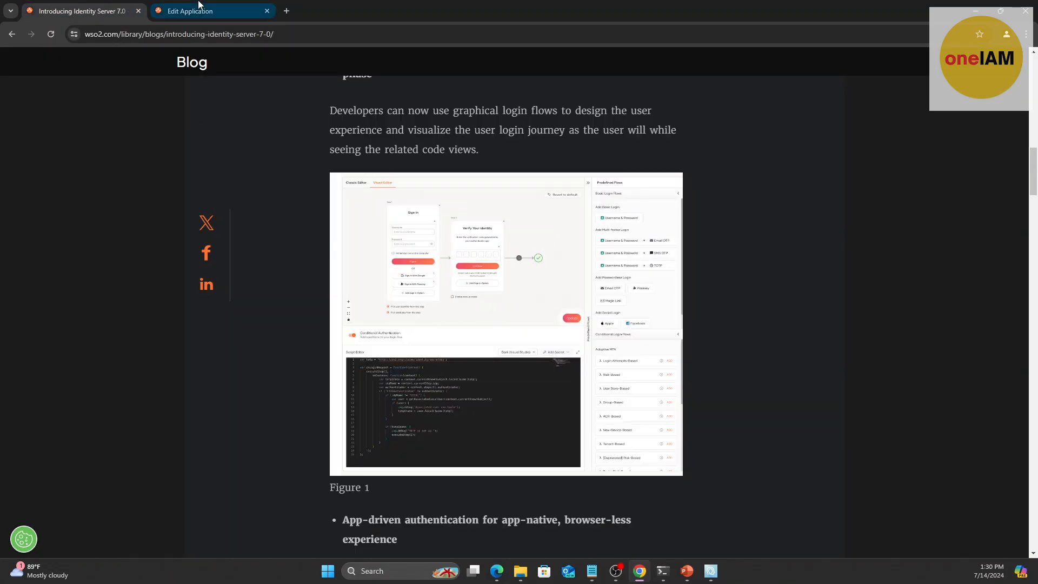
left_click(190, 11)
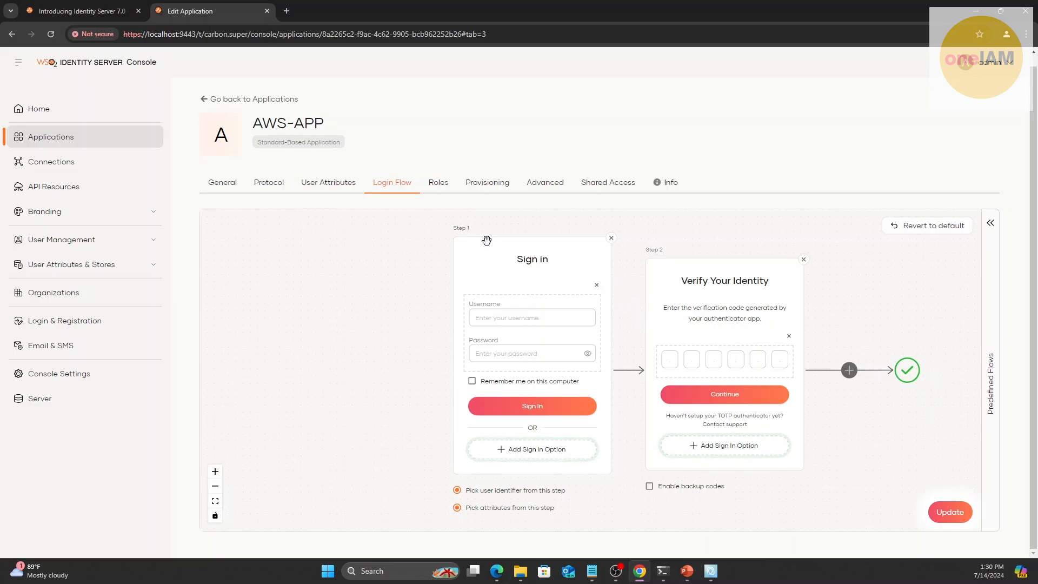
Stop the running Identity Server in PowerShell, confirming termination of the batch job
left_click(663, 571)
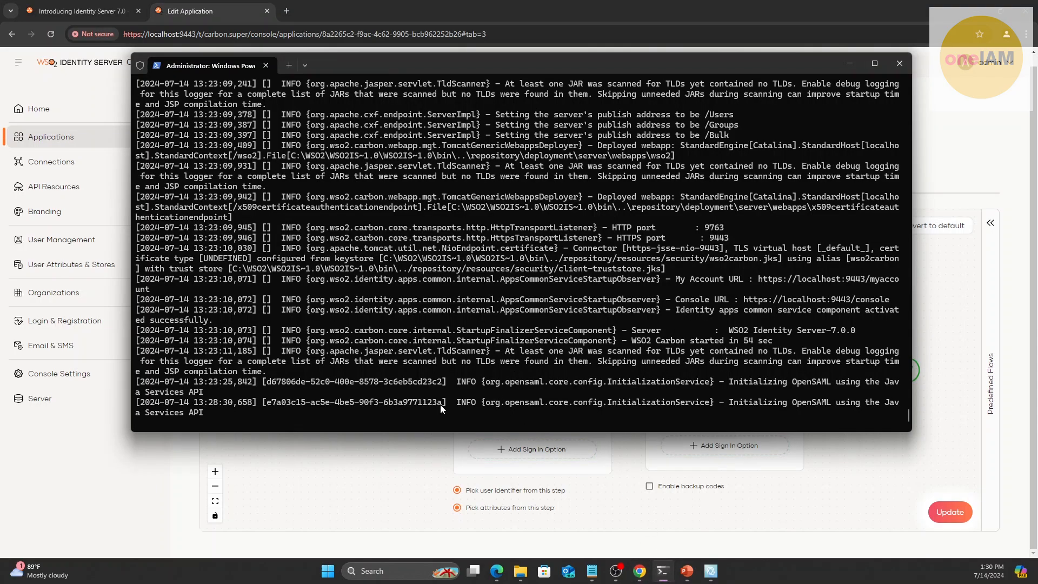
key("ctrl+c")
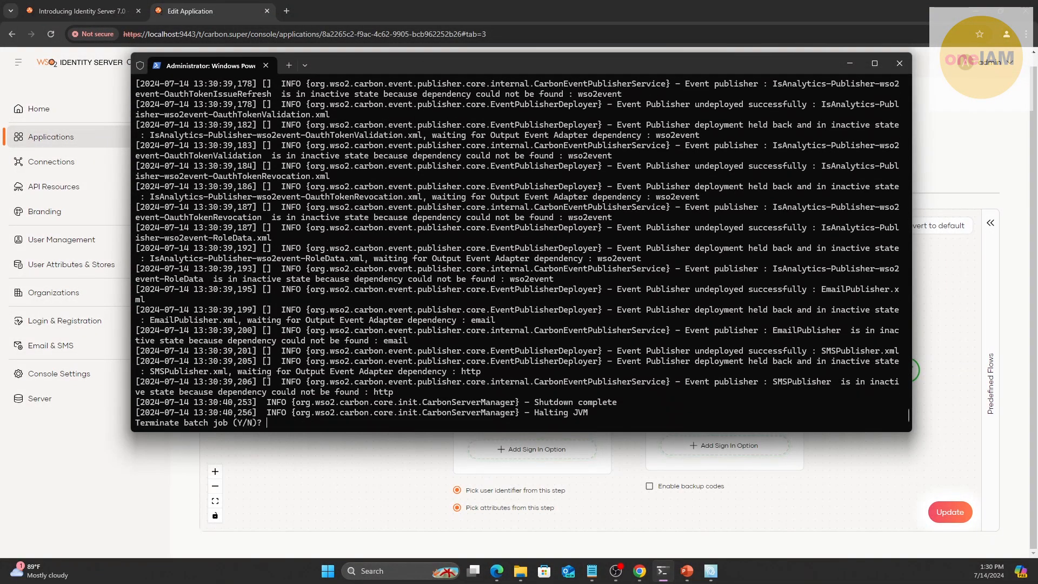
type("y")
key("Return")
key("Return")
key("Return")
key("Return")
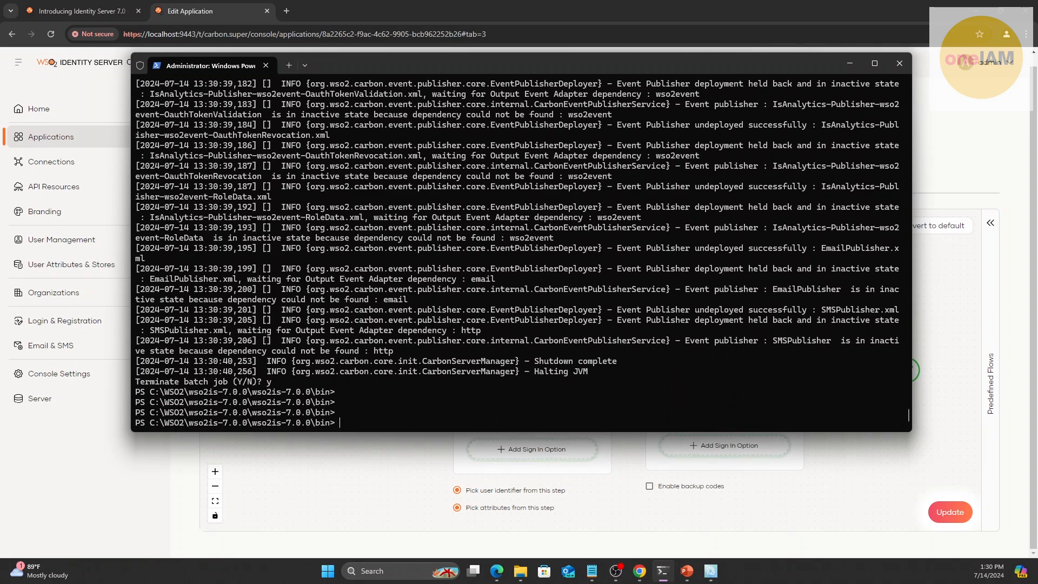
key("Return")
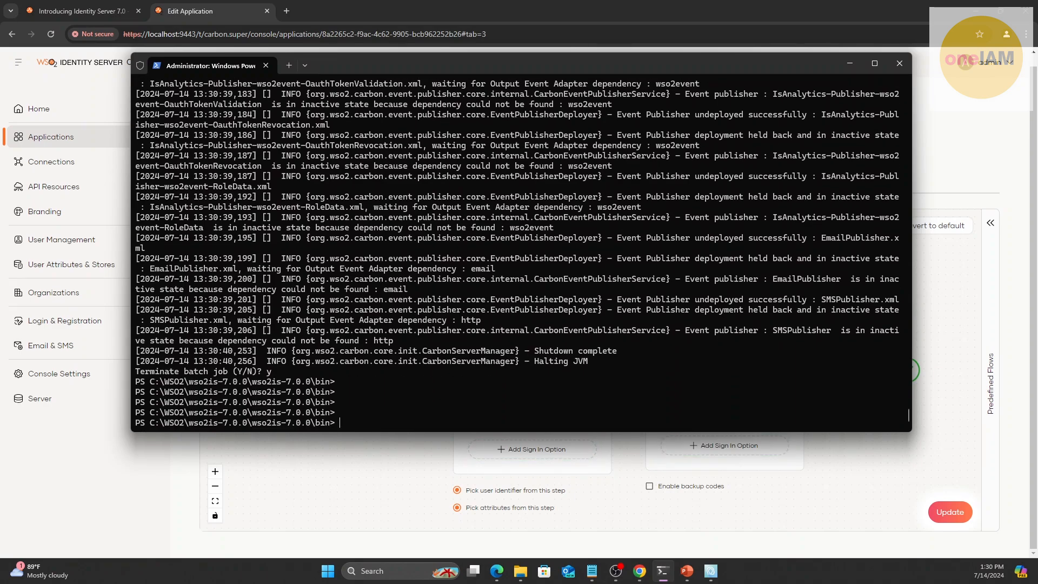
List the bin folder and run adaptive.bat to enable adaptive authentication
type("ls")
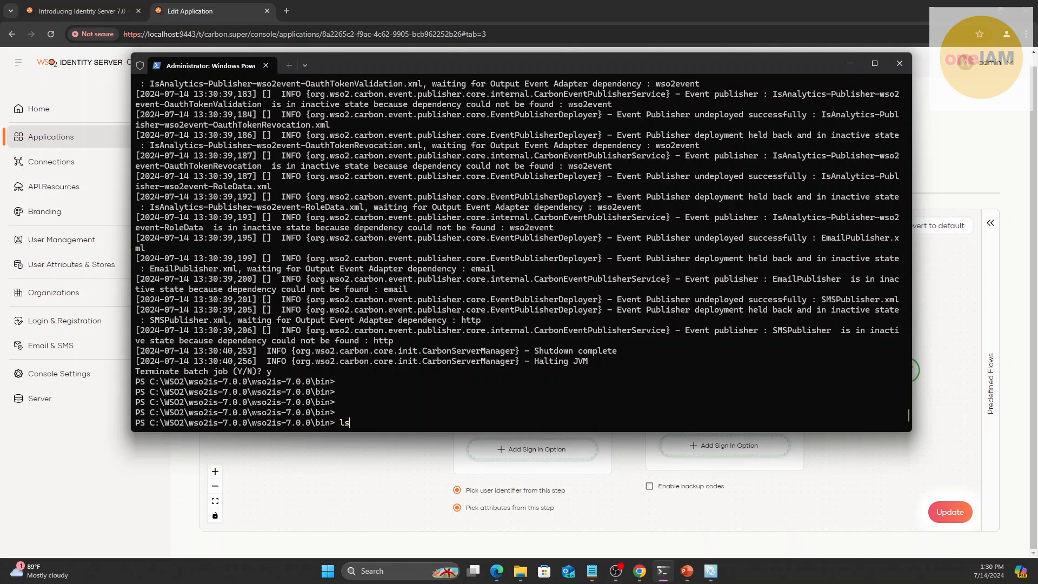
key("Return")
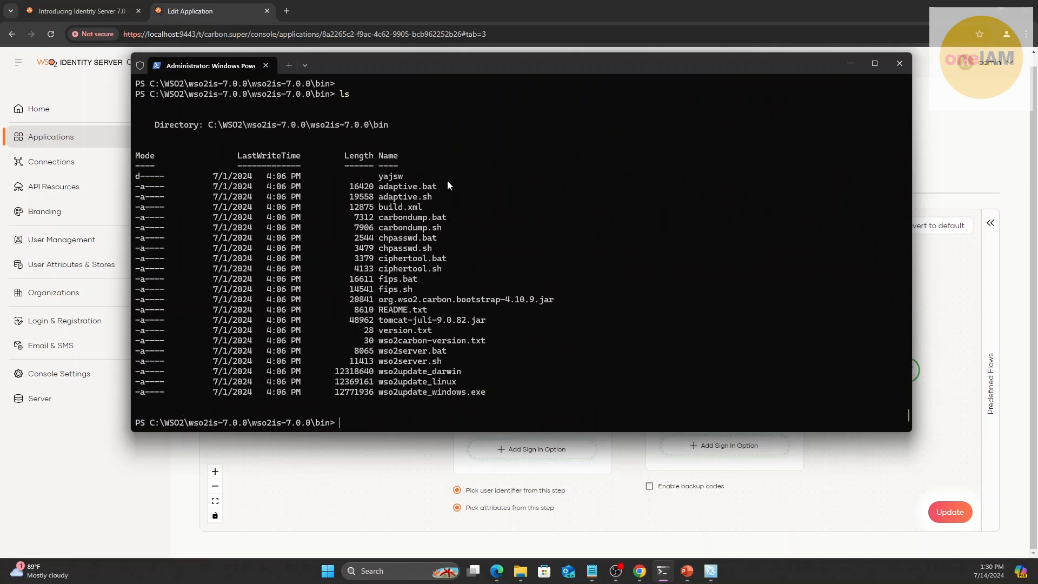
left_click_drag(408, 187, 374, 183)
left_click(431, 196)
type(".\\adap")
key("Tab")
key("Return")
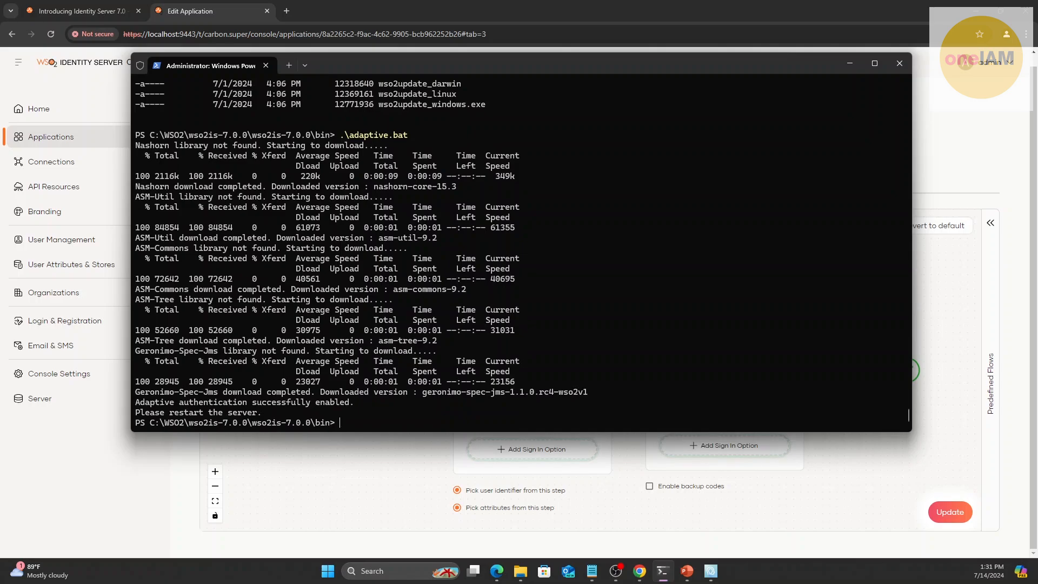
Restart the Identity Server with wso2server.bat
type("o2se")
key("Tab")
key("Return")
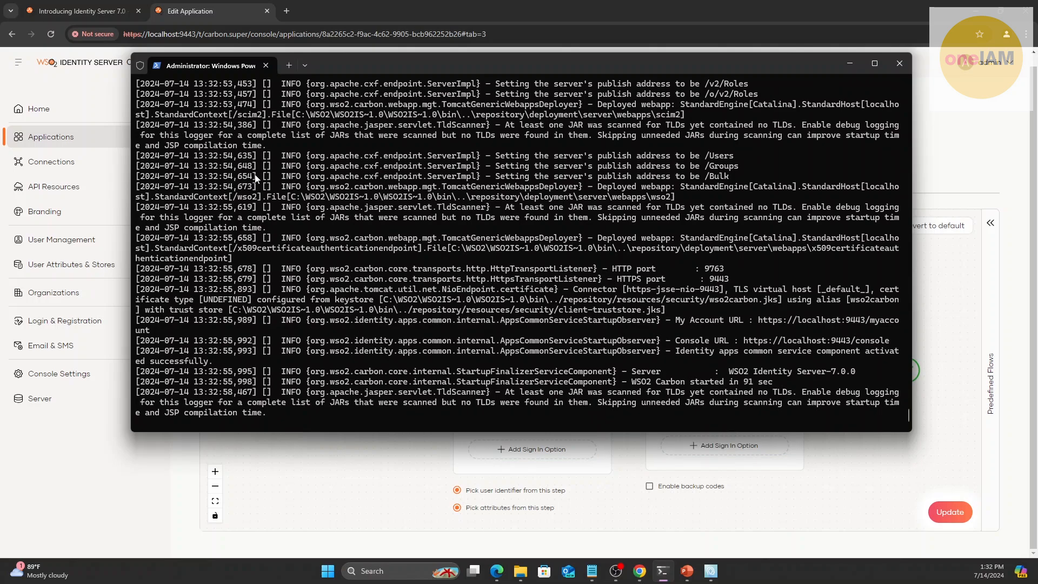
Reload AWS-APP's settings page in the browser and scroll down to Conditional Authentication
left_click(328, 47)
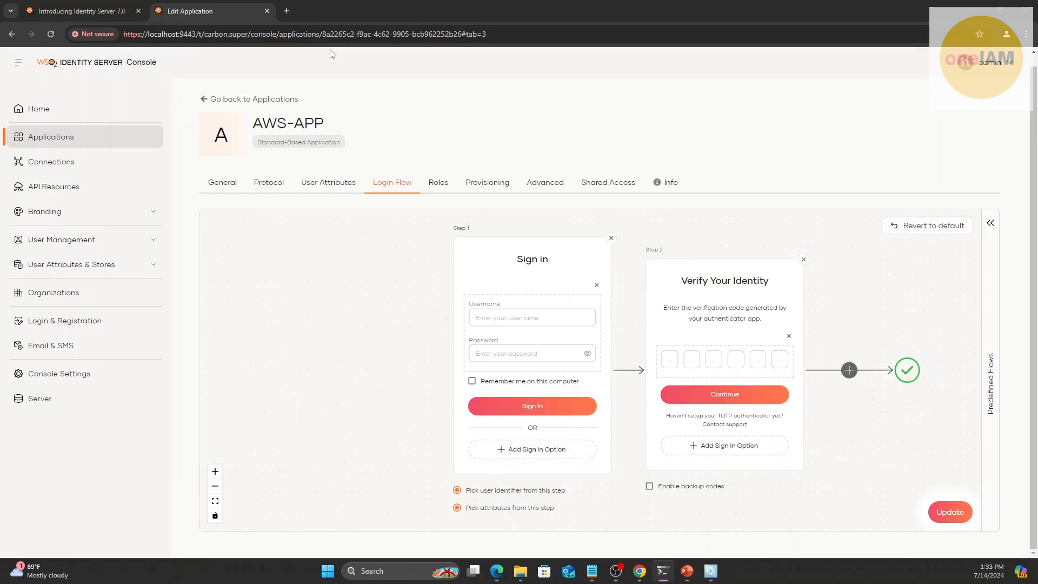
left_click(51, 35)
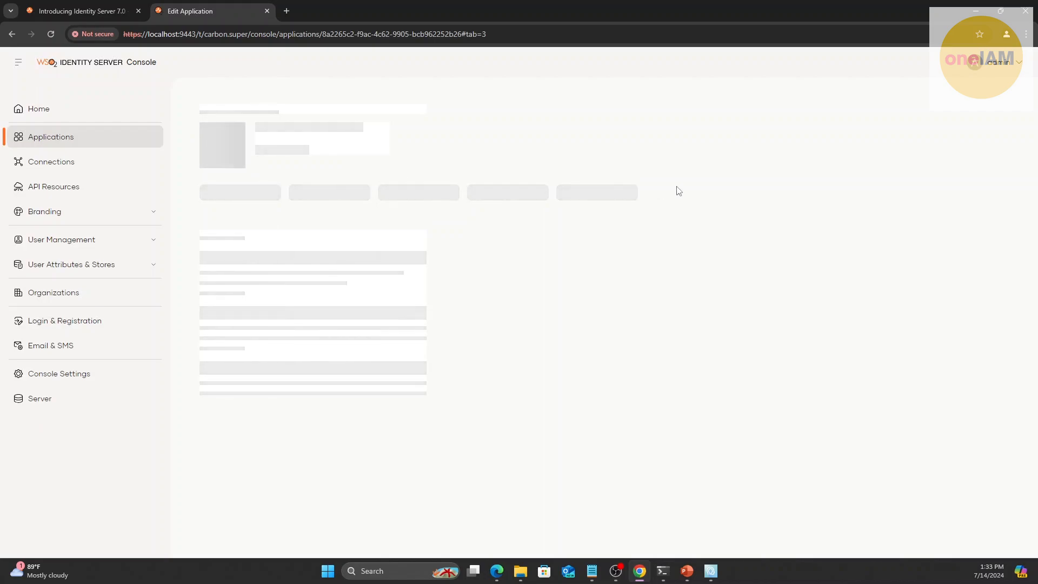
scroll(1014, 242, "down", 1)
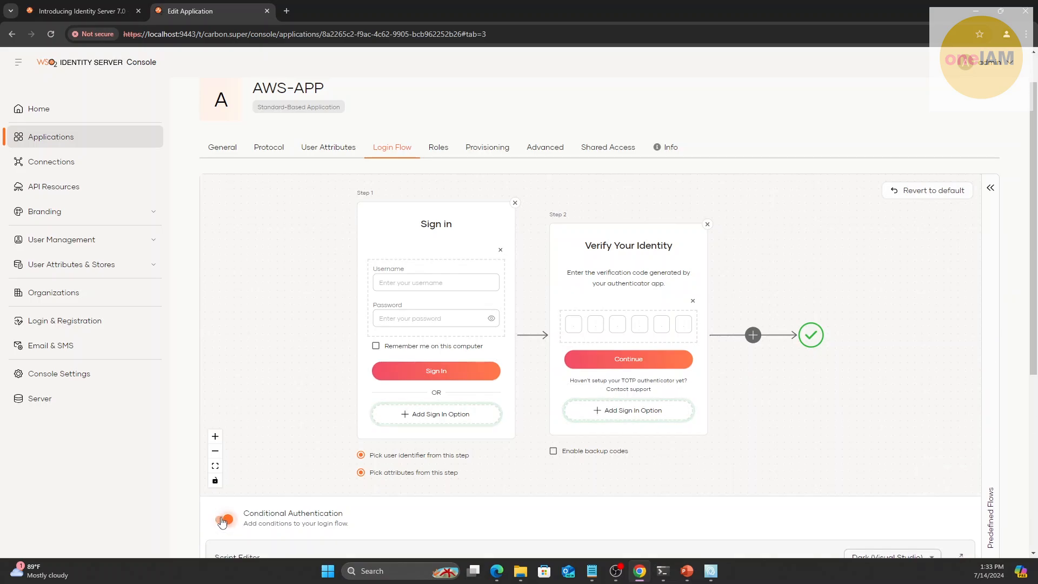
Switch on Conditional Authentication for the login flow and review the generated script
left_click(224, 517)
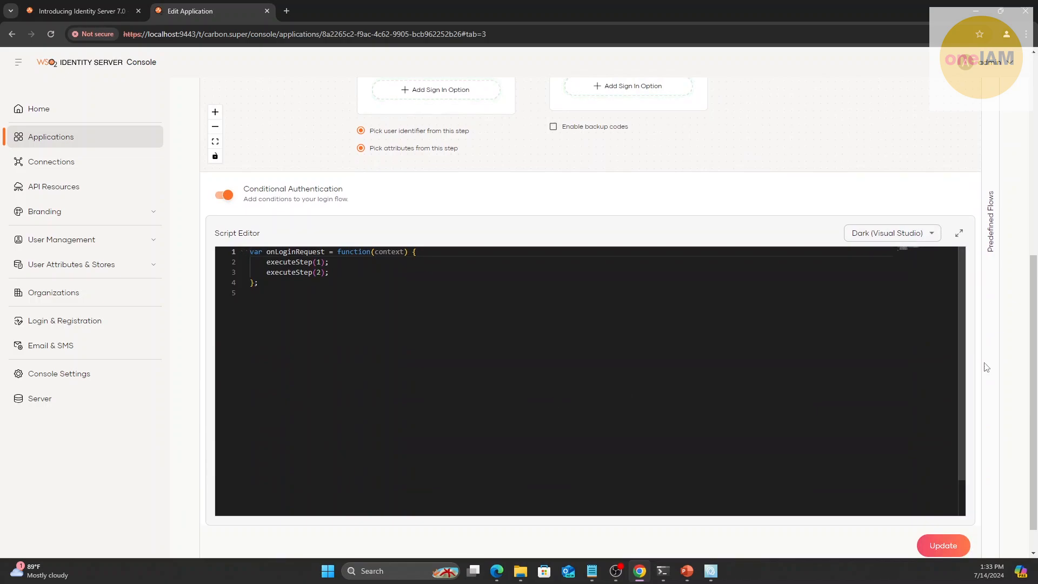
scroll(828, 356, "down", 1)
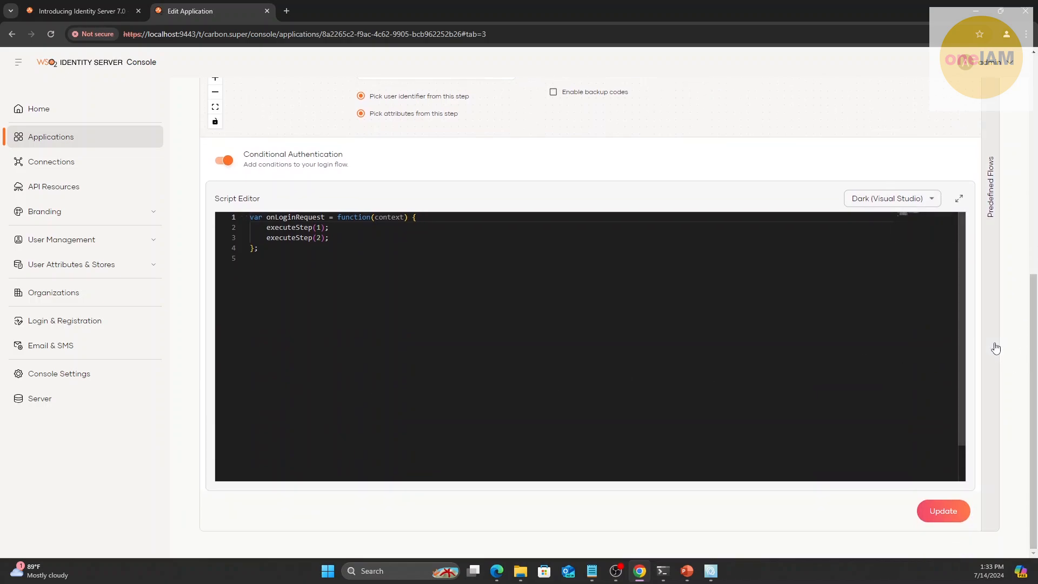
scroll(996, 347, "up", 1)
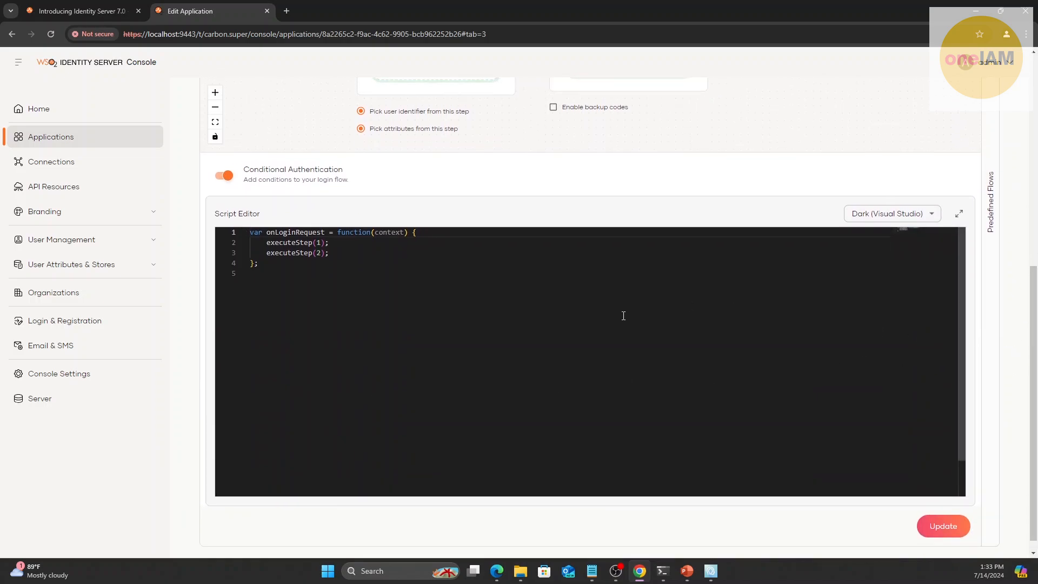
scroll(897, 326, "up", 1)
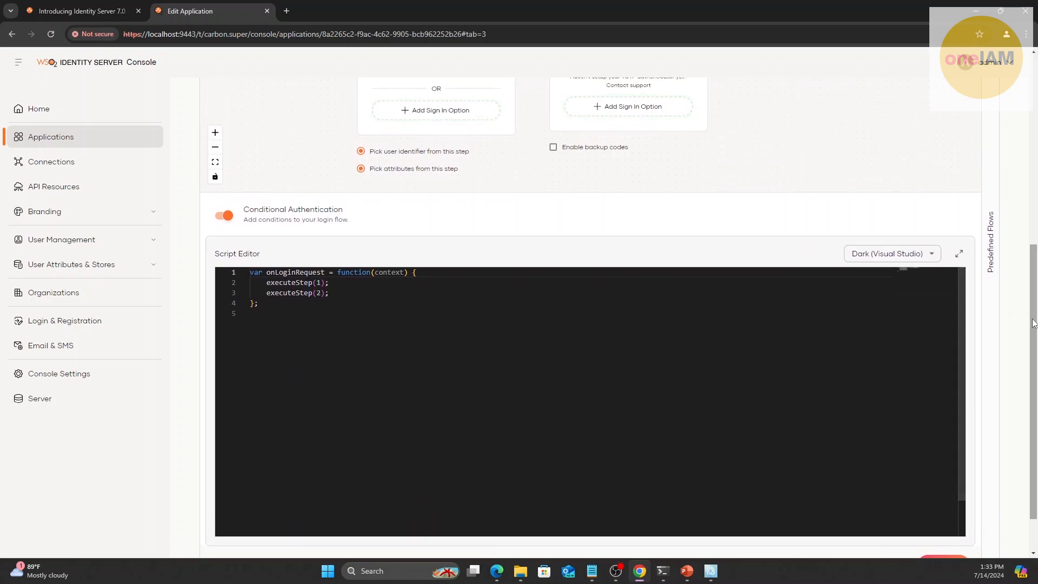
scroll(1033, 351, "down", 1)
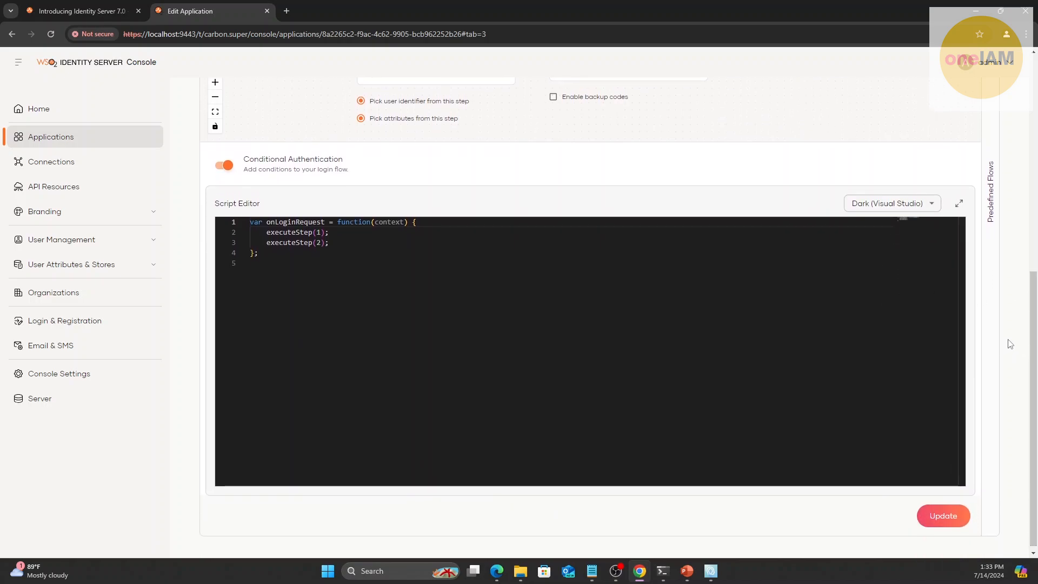
scroll(1010, 341, "up", 3)
scroll(1015, 335, "up", 1)
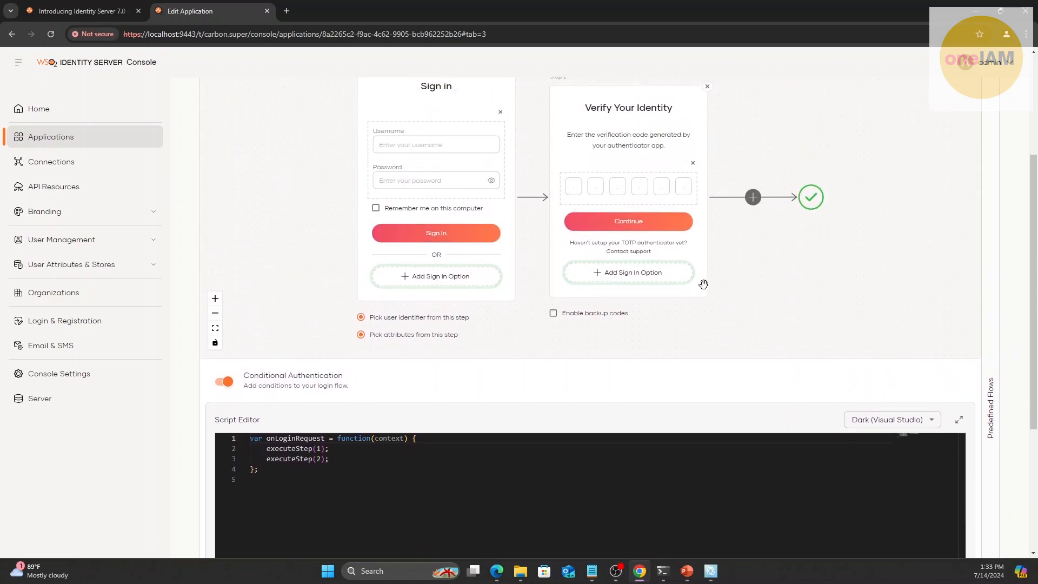
Remove the existing TOTP verification step from the login flow
left_click(707, 88)
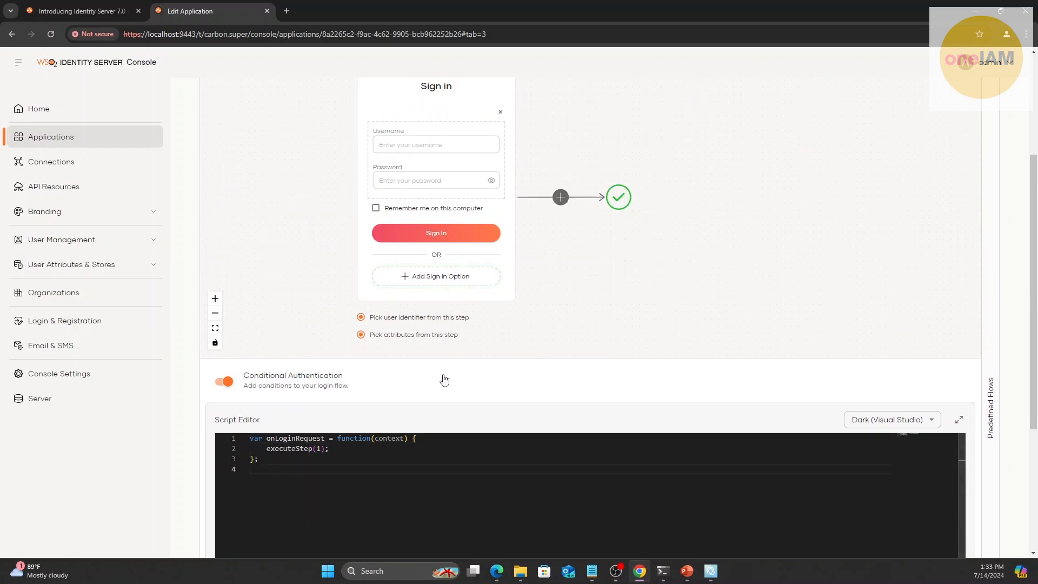
scroll(468, 387, "down", 2)
left_click_drag(328, 340, 254, 341)
left_click(344, 338)
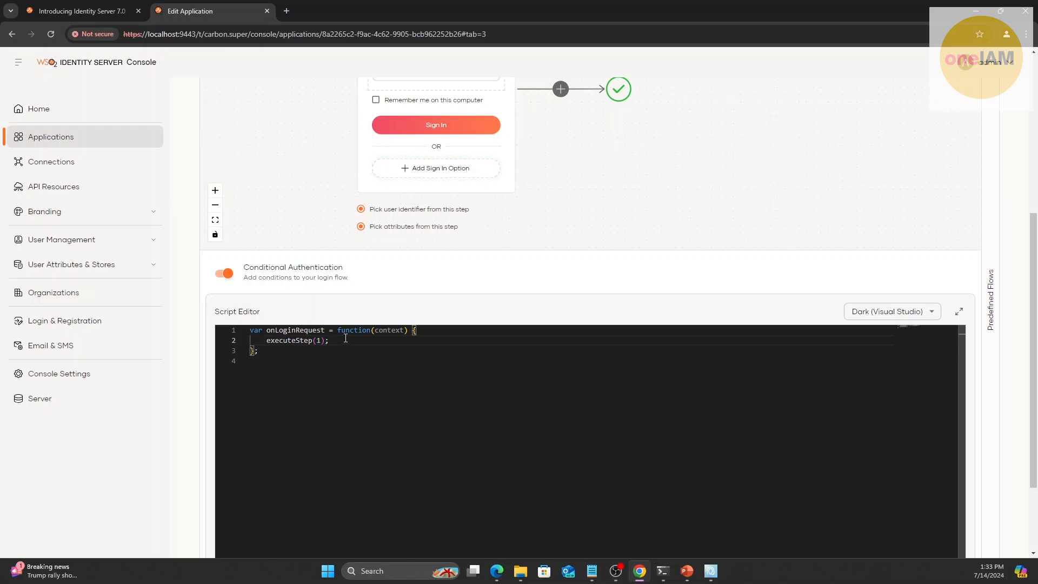
scroll(536, 255, "up", 2)
Add a new second step with TOTP as its sign-in option
left_click(561, 197)
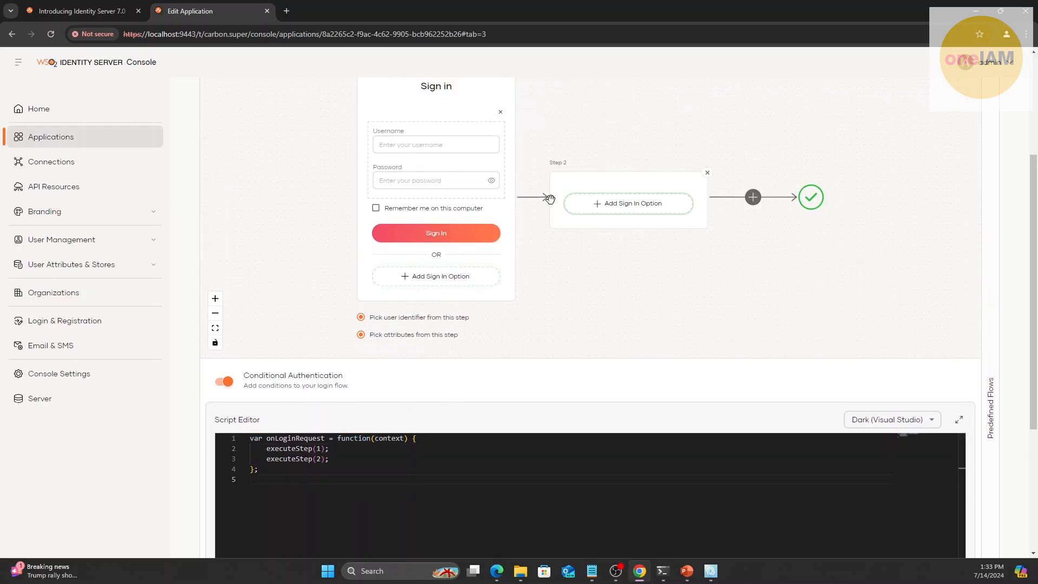
left_click(627, 202)
scroll(481, 389, "down", 5)
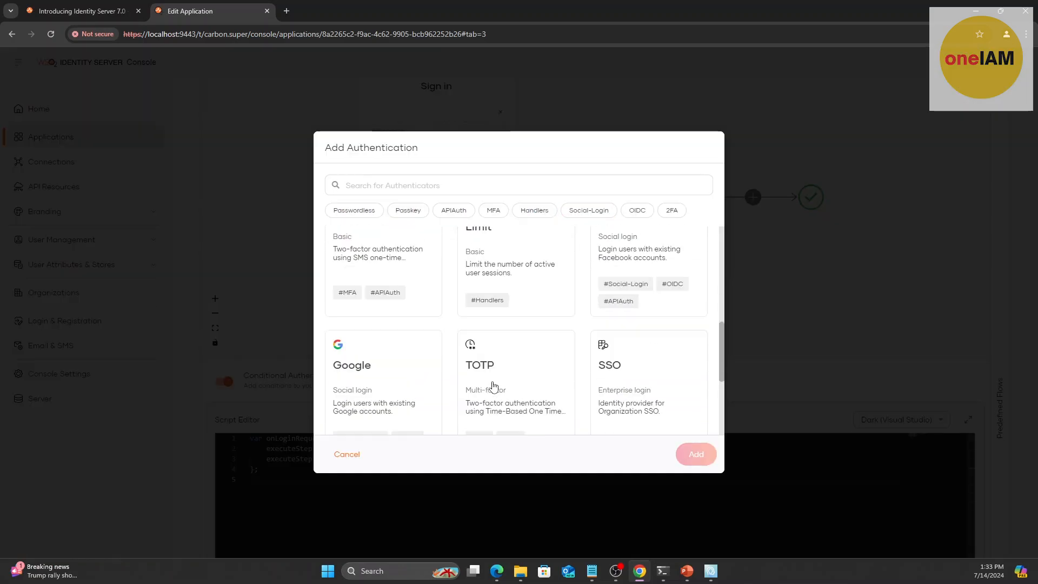
left_click(500, 258)
left_click(687, 454)
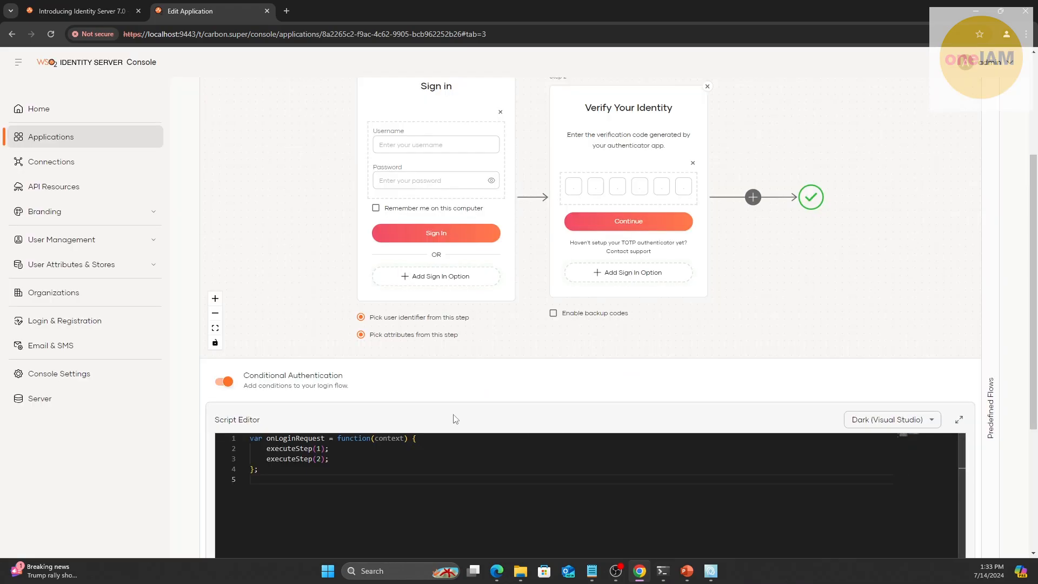
scroll(384, 315, "down", 2)
scroll(297, 227, "up", 2)
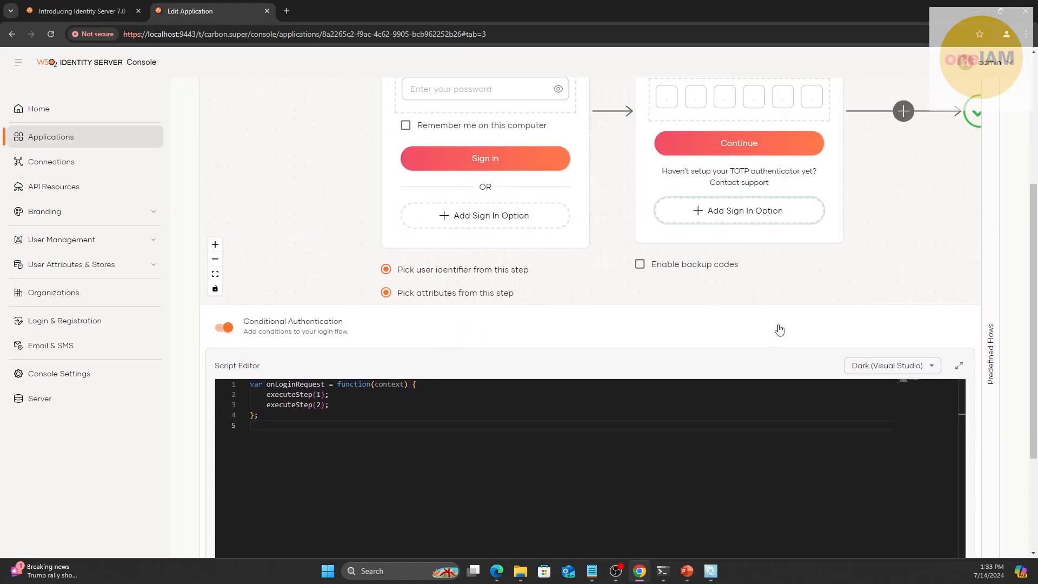
scroll(982, 301, "down", 3)
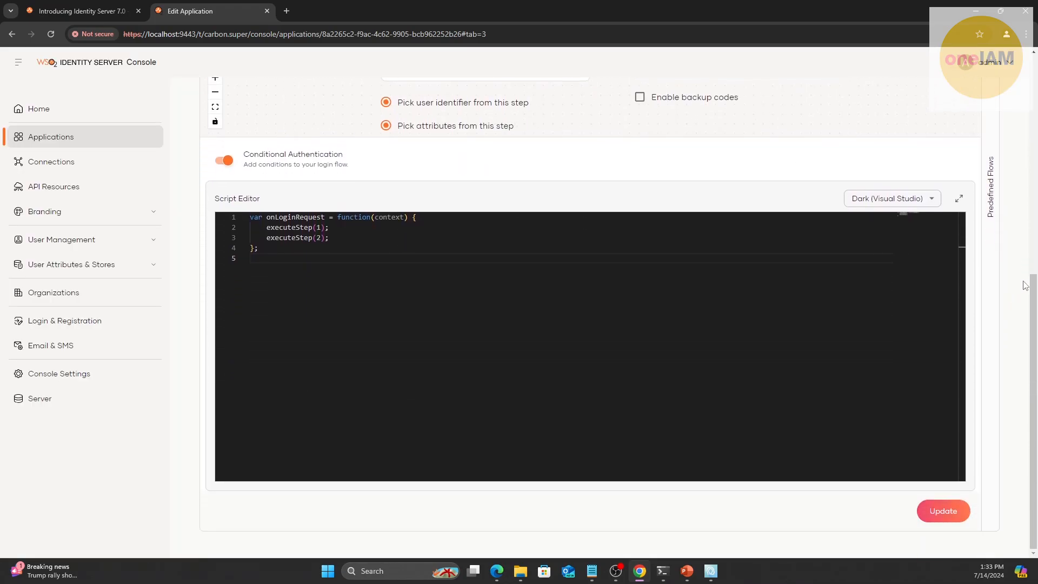
Browse the Conditional Login Flows templates, then show AWS-APP's Roles tab with manager and consultant
left_click(991, 273)
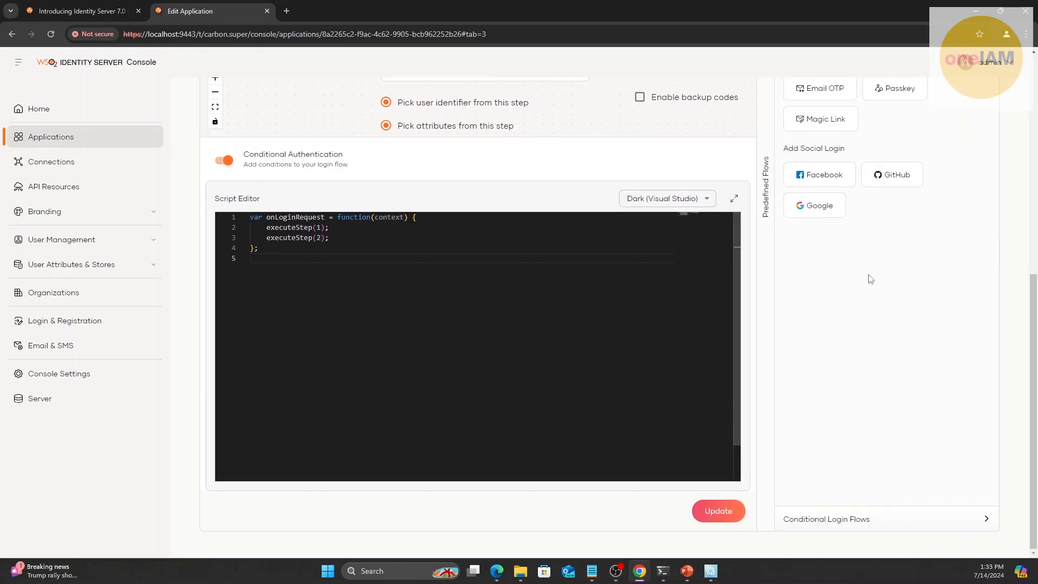
left_click(837, 520)
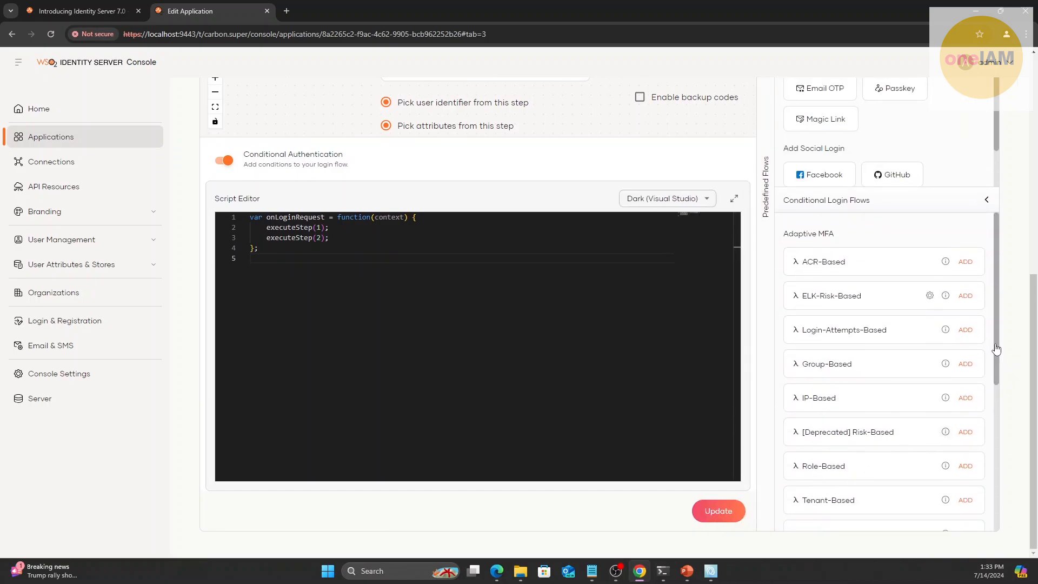
scroll(995, 350, "down", 3)
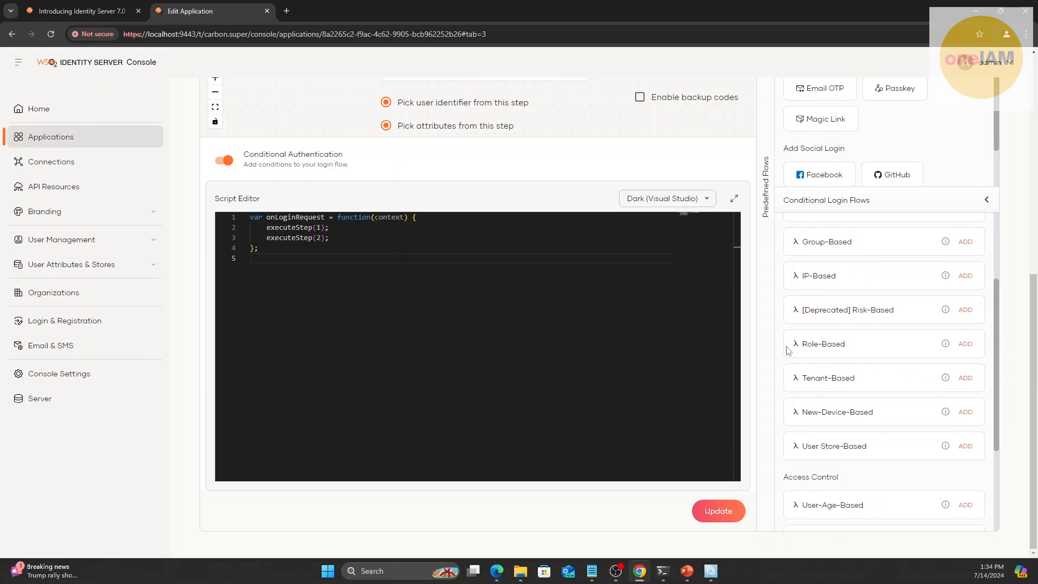
scroll(765, 352, "up", 7)
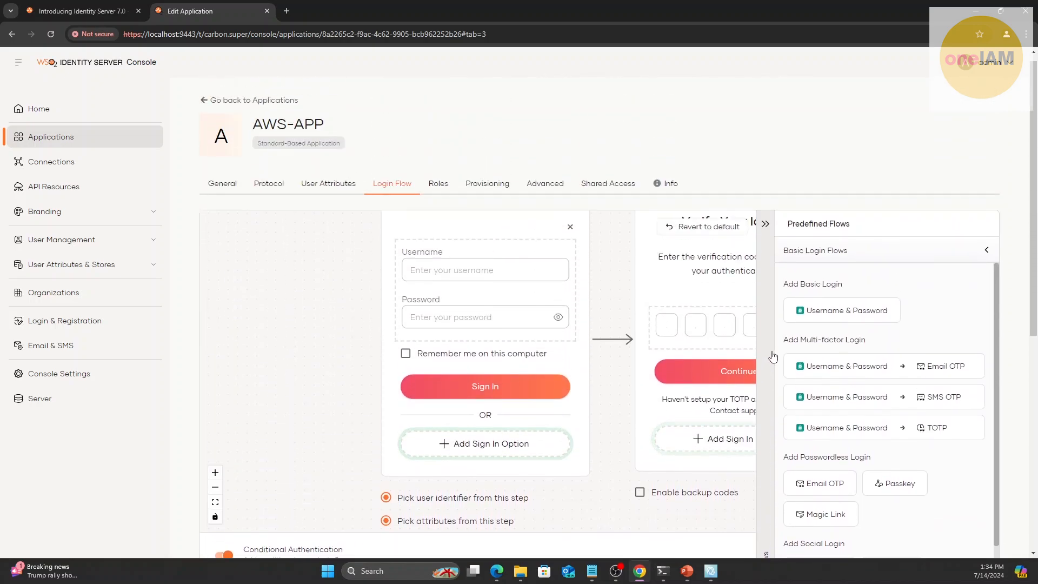
left_click(438, 195)
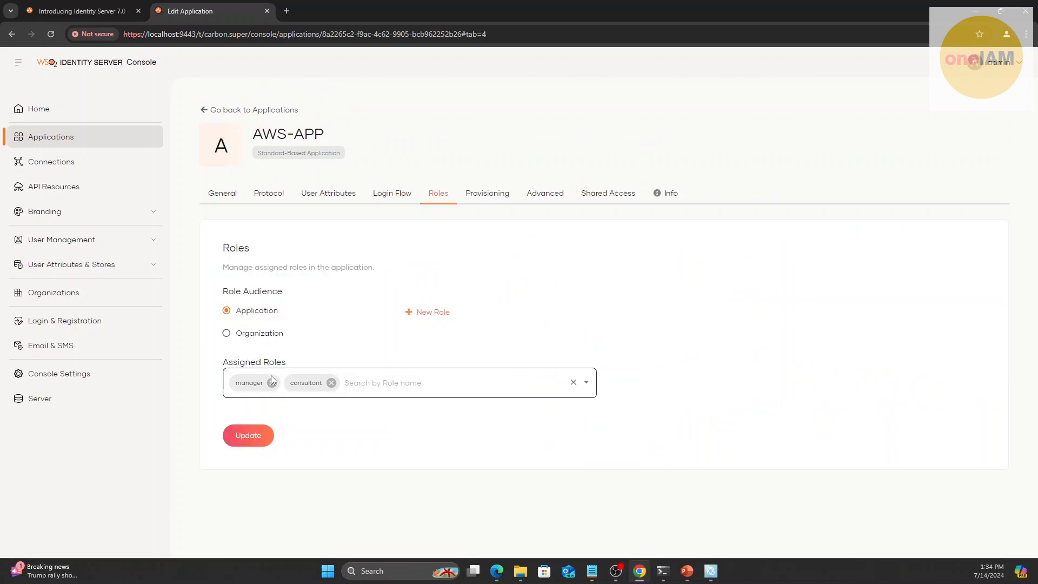
Open User Management > Users and check the first user's roles, which include consultant
left_click(84, 238)
left_click(65, 264)
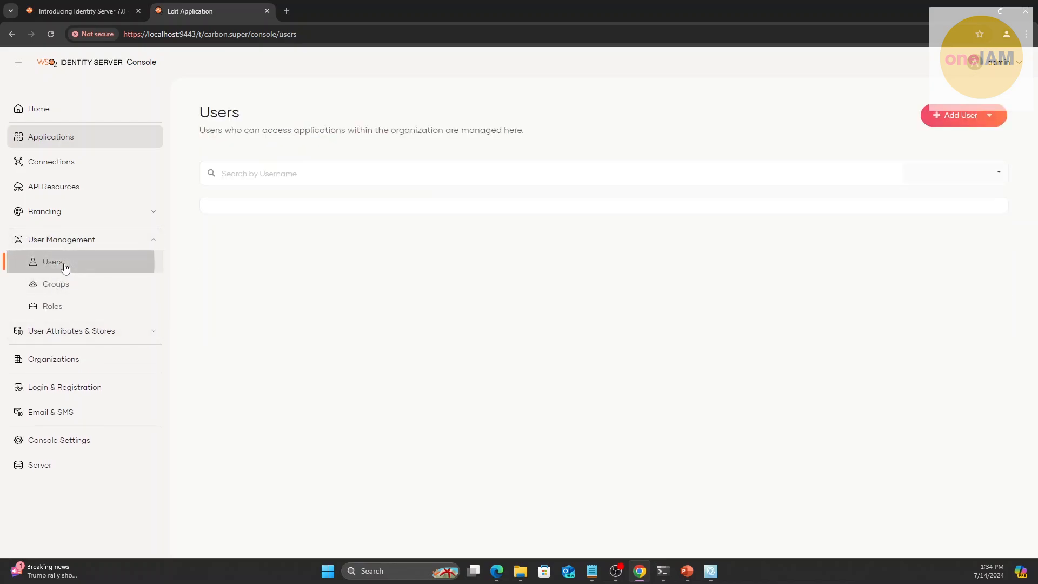
left_click(297, 260)
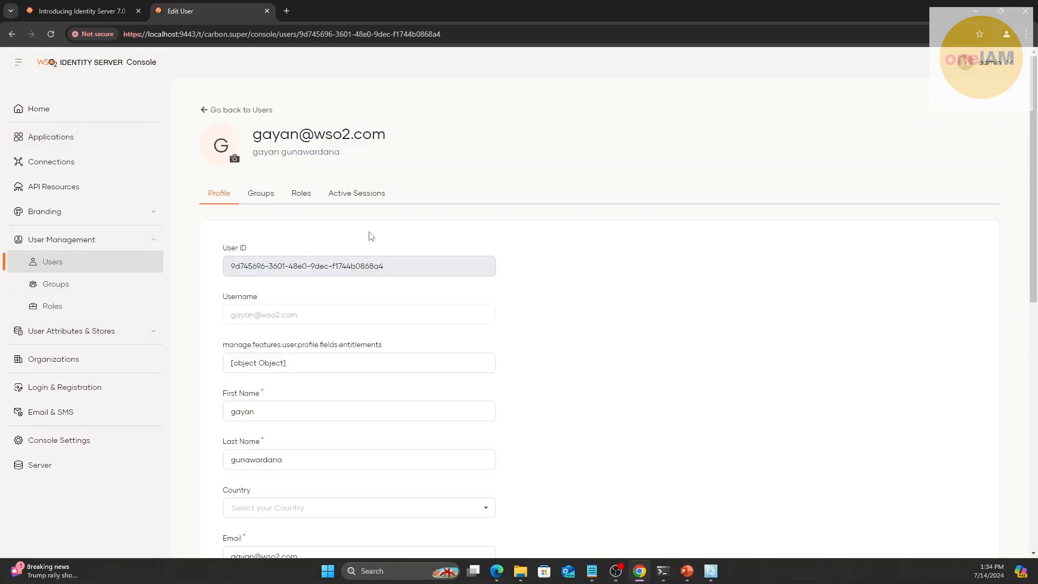
left_click(306, 198)
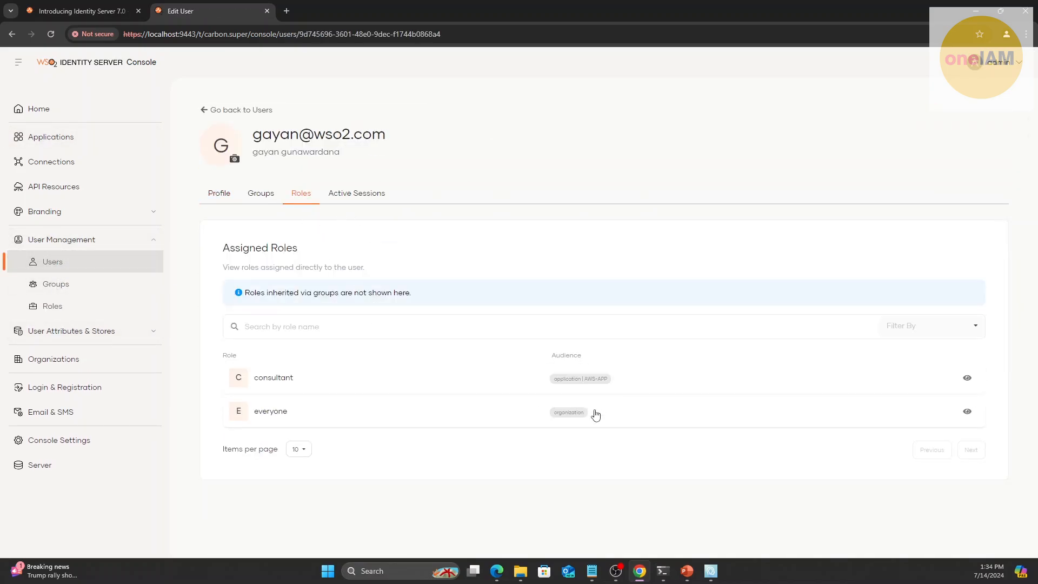
left_click_drag(294, 377, 230, 378)
left_click(216, 110)
Check the second user's manager role, then reopen AWS-APP from Applications
left_click(300, 294)
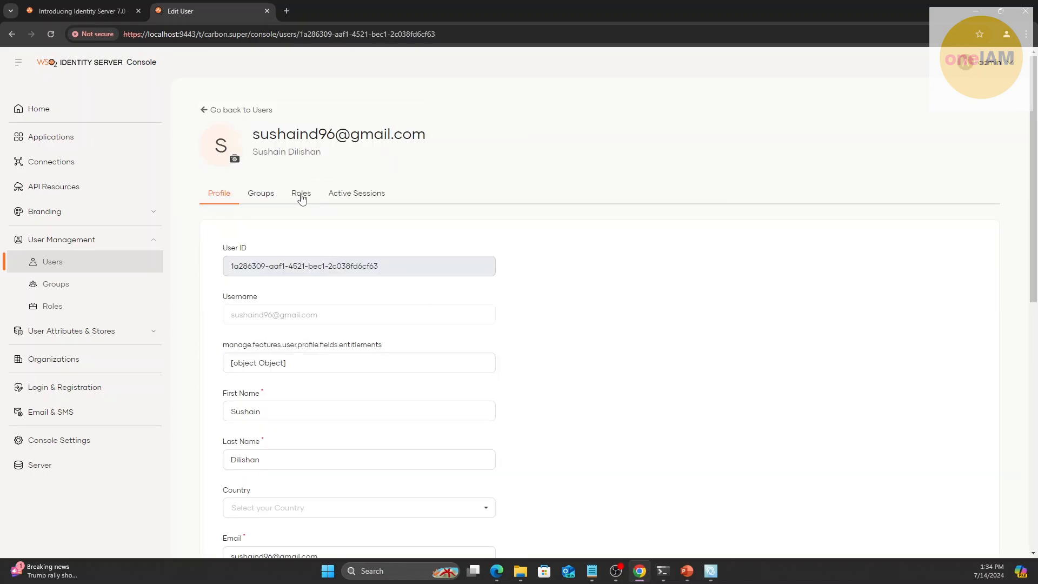
left_click(302, 199)
left_click_drag(352, 416, 214, 409)
left_click(269, 384)
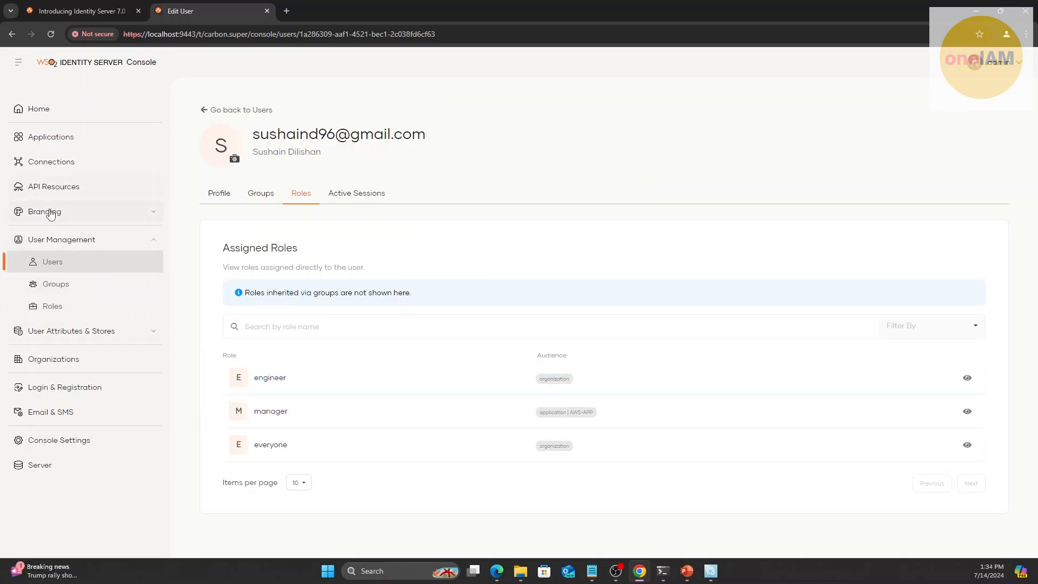
left_click(60, 143)
left_click(364, 268)
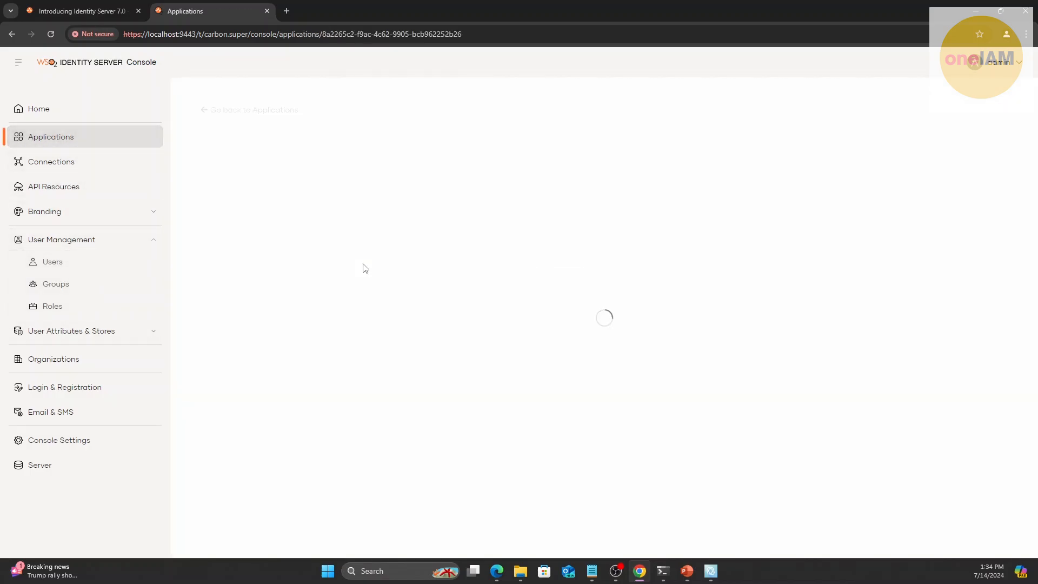
Switch on Conditional Authentication in AWS-APP's login flow settings
left_click(406, 195)
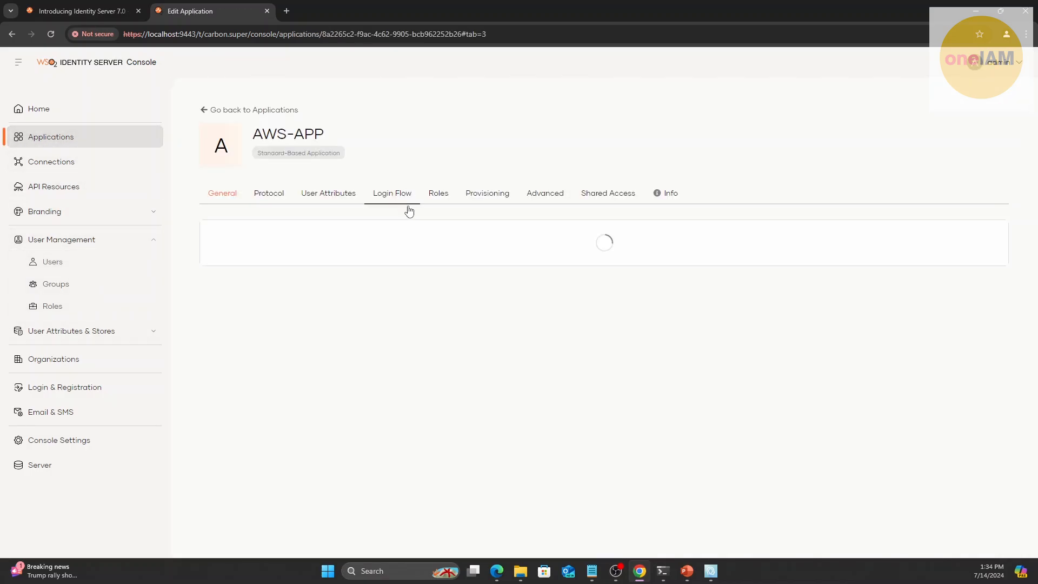
scroll(1006, 305, "down", 1)
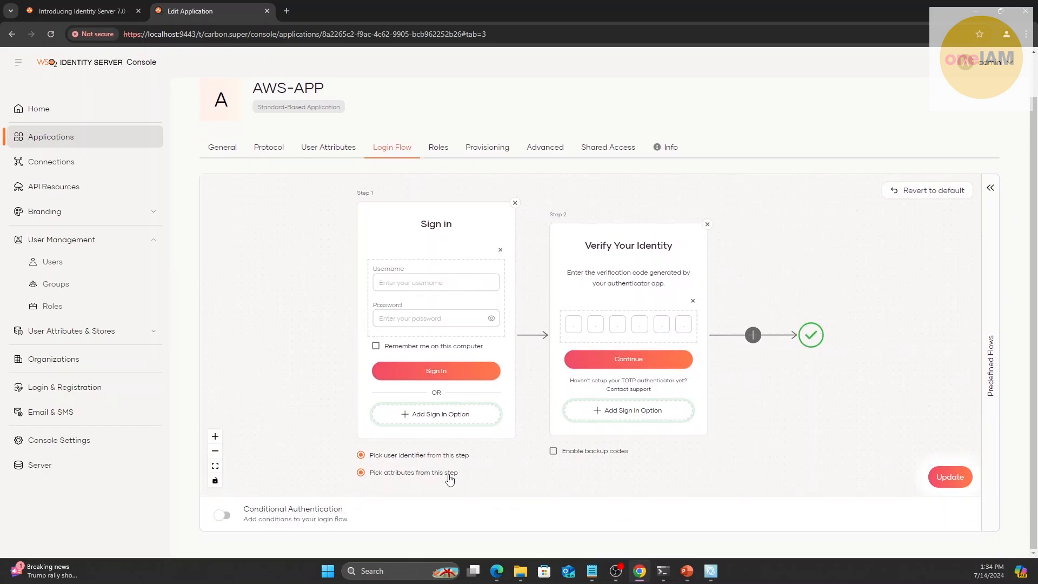
left_click(223, 515)
scroll(1025, 405, "down", 5)
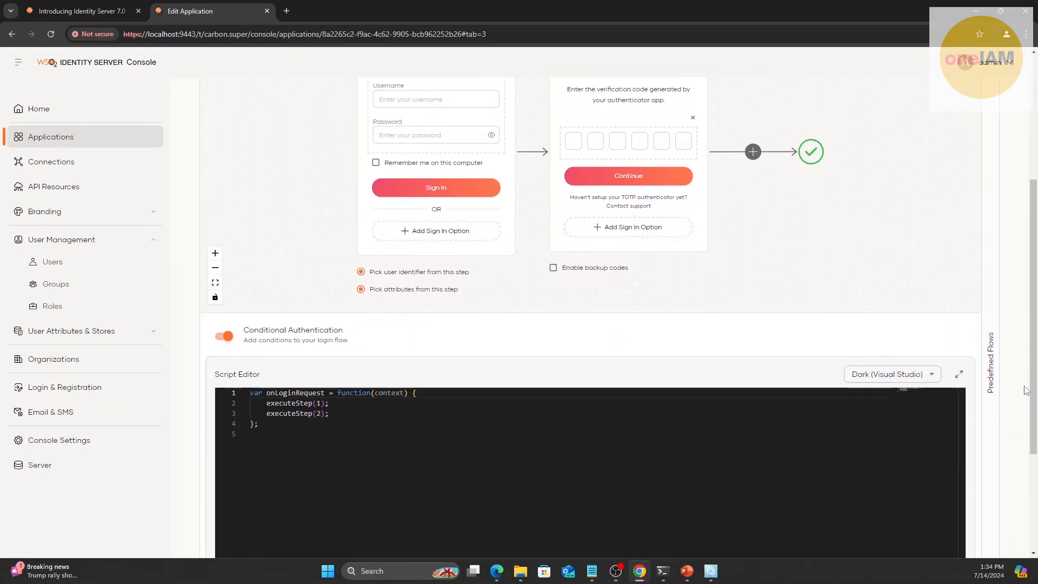
Load the Role-Based template from Predefined Flows > Conditional Login Flows and confirm it
left_click(997, 332)
scroll(898, 420, "down", 1)
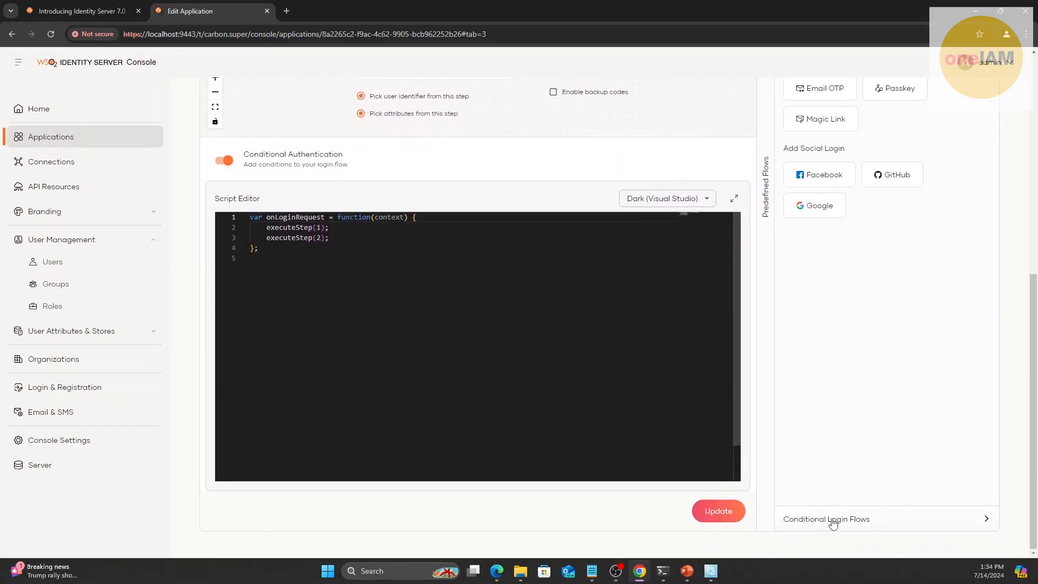
left_click(829, 522)
scroll(836, 424, "down", 3)
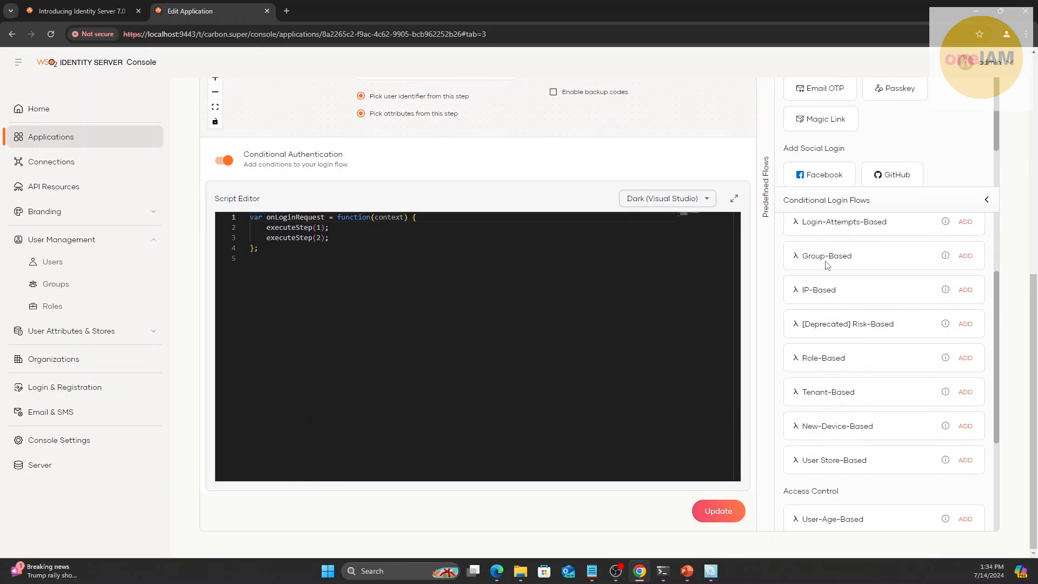
scroll(827, 270, "up", 1)
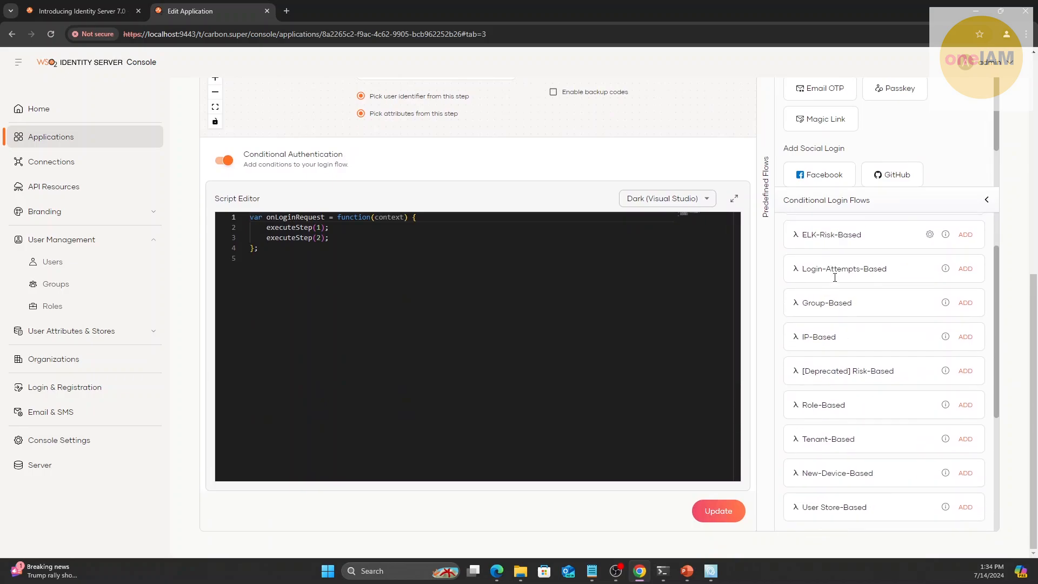
left_click(960, 412)
left_click(635, 356)
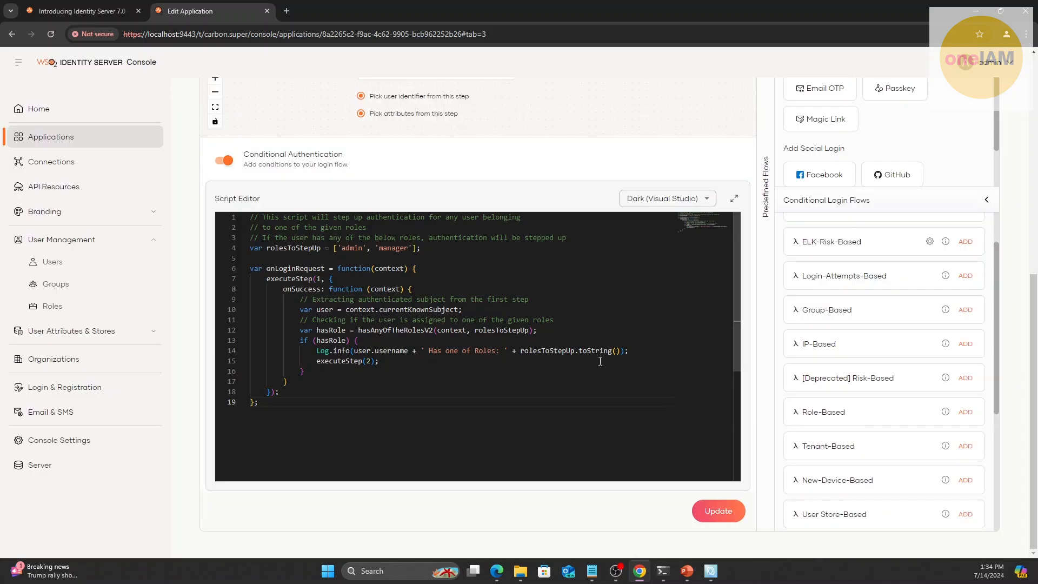
Replace ['admin', 'manager'] with ['consultant'] on line 4 and save the script with Update
left_click(374, 248)
left_click_drag(412, 248, 339, 250)
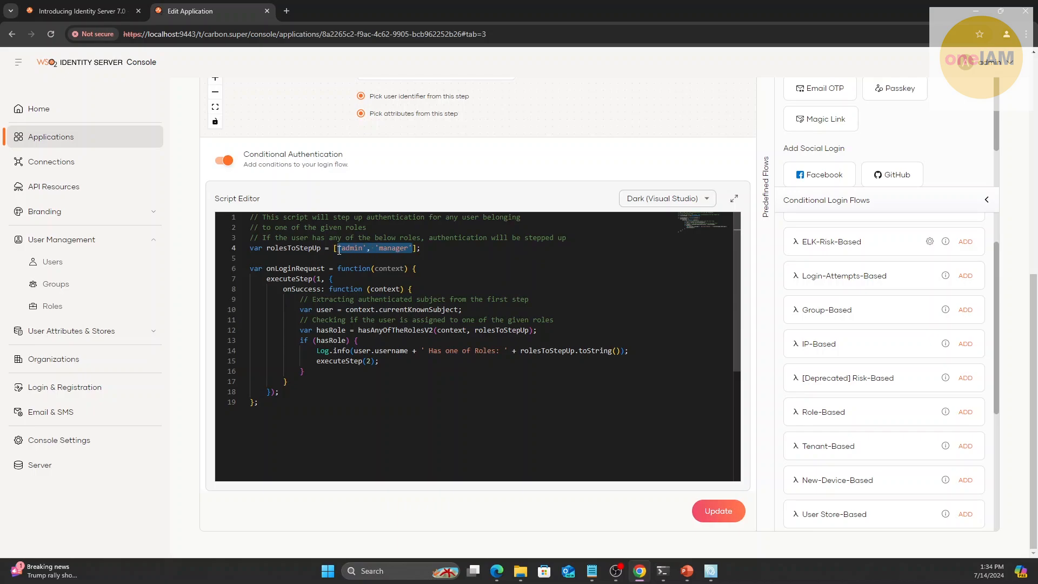
type("'")
key("BackSpace")
type("c")
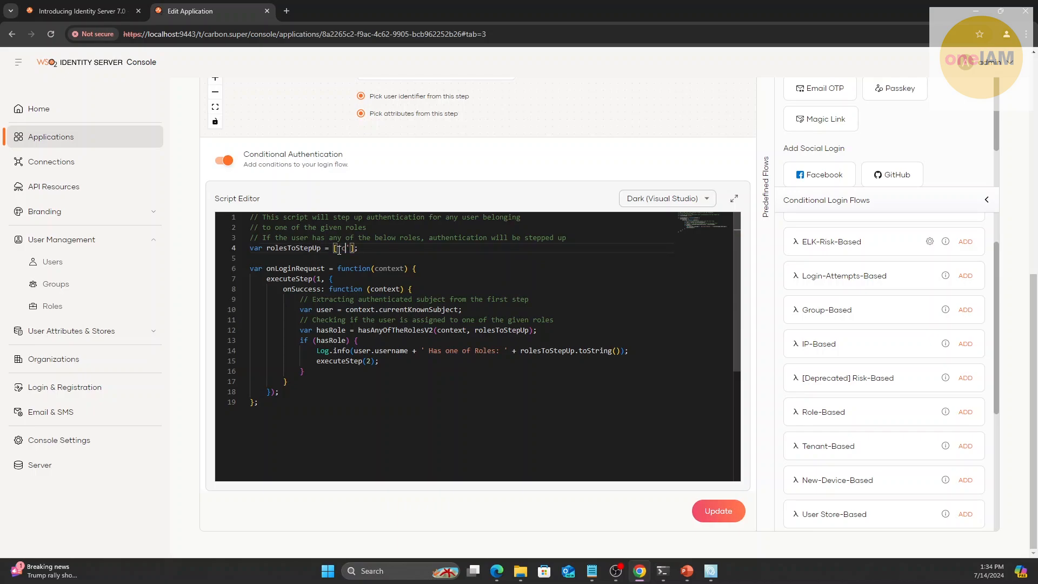
type("ons")
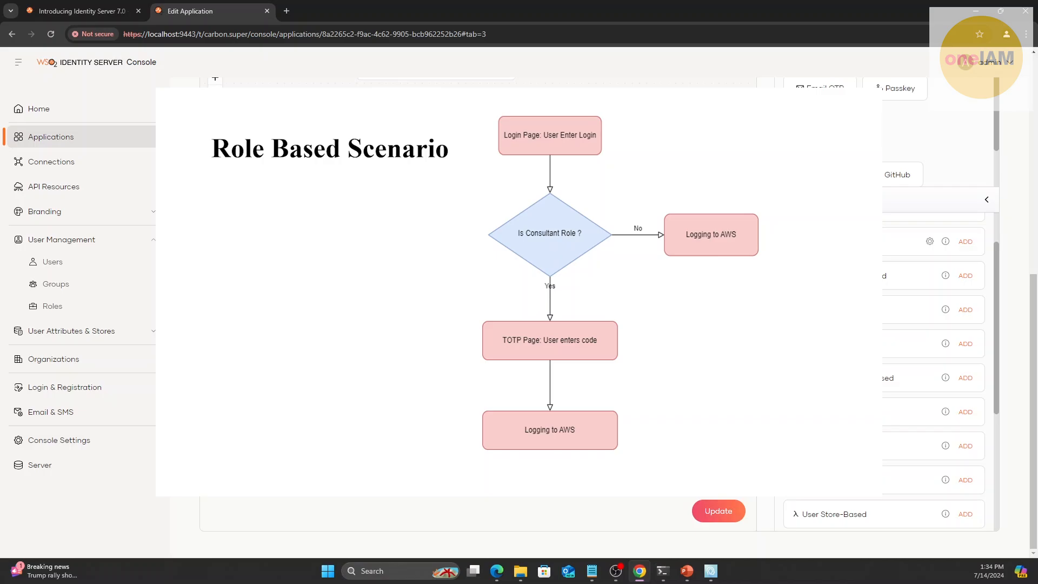
type("ultant'];")
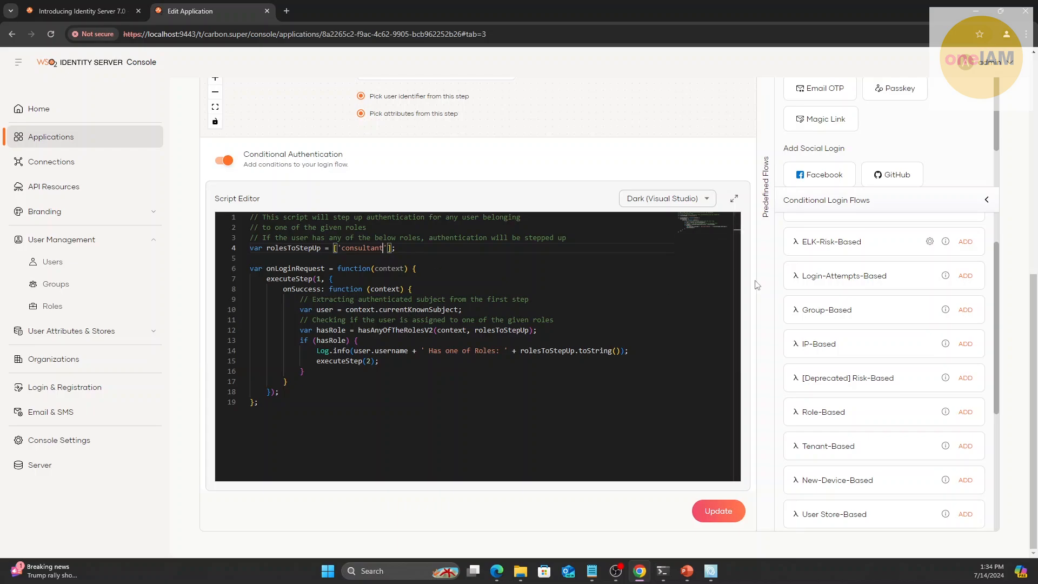
left_click(710, 518)
left_click(516, 401)
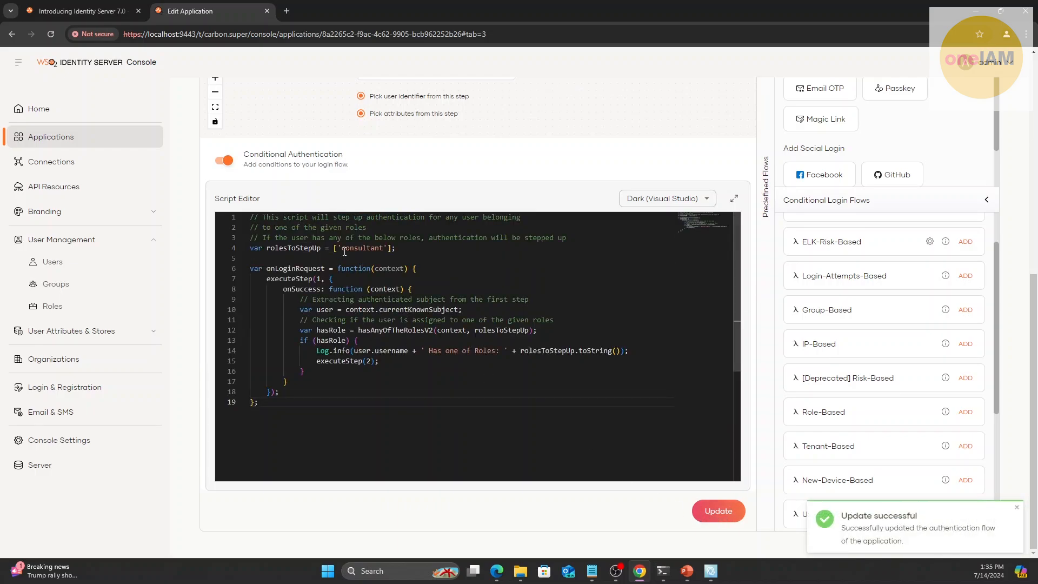
Select the SAML login URL in the notes window
scroll(789, 288, "up", 2)
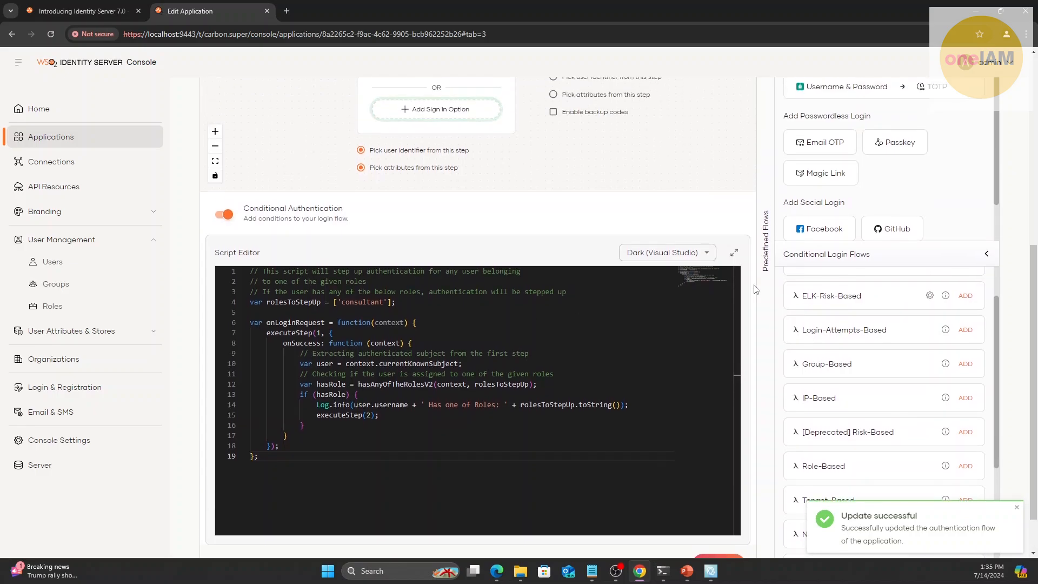
scroll(772, 288, "down", 2)
scroll(755, 288, "up", 2)
scroll(755, 288, "up", 3)
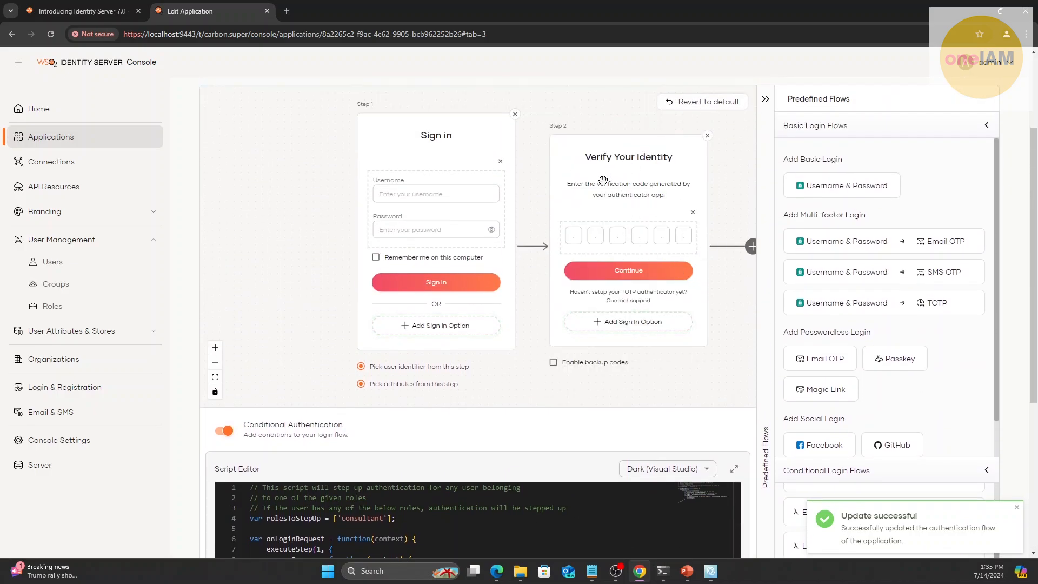
scroll(765, 346, "up", 2)
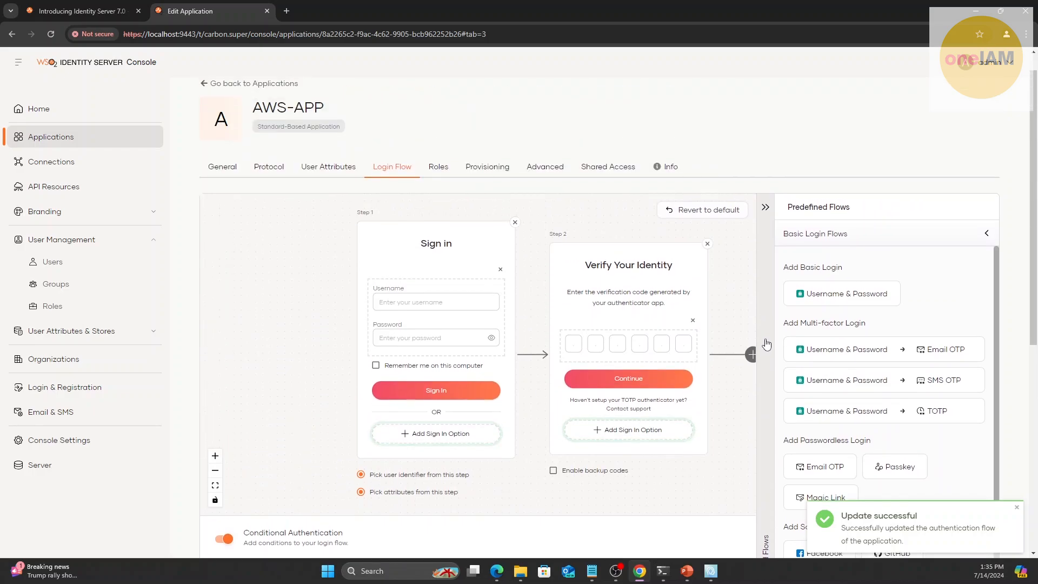
scroll(740, 292, "up", 2)
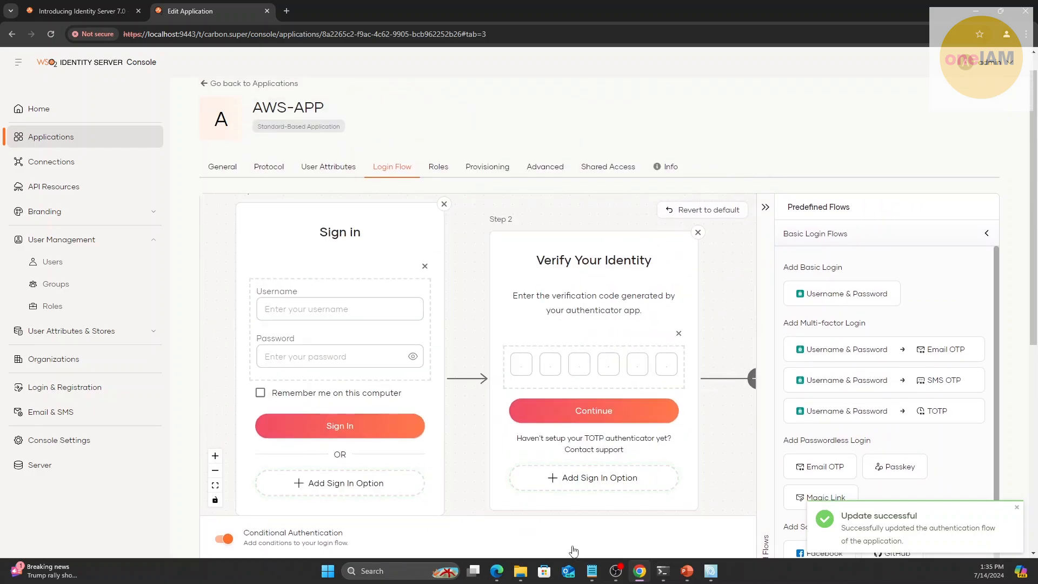
left_click(591, 571)
left_click_drag(567, 170, 274, 172)
key("ctrl+c")
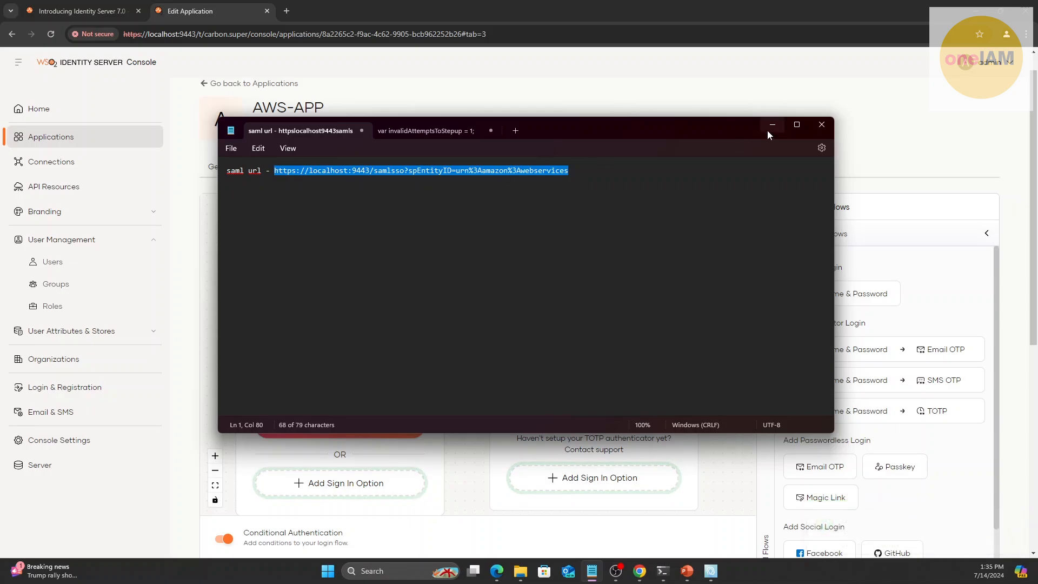
Load the copied SAML login URL in a new private browsing window
left_click(772, 125)
left_click(1025, 35)
left_click(897, 109)
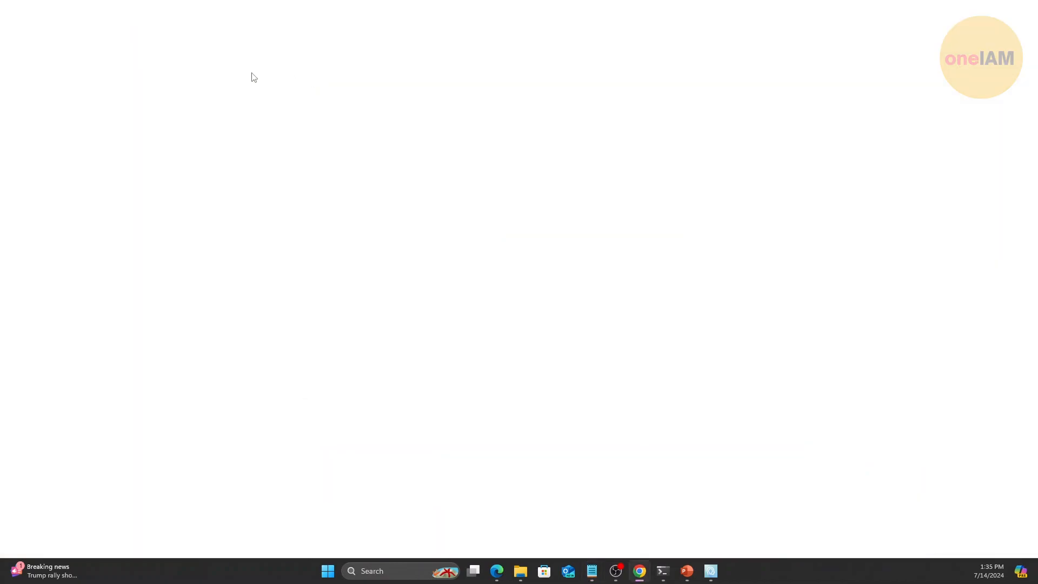
key("ctrl+v")
key("Return")
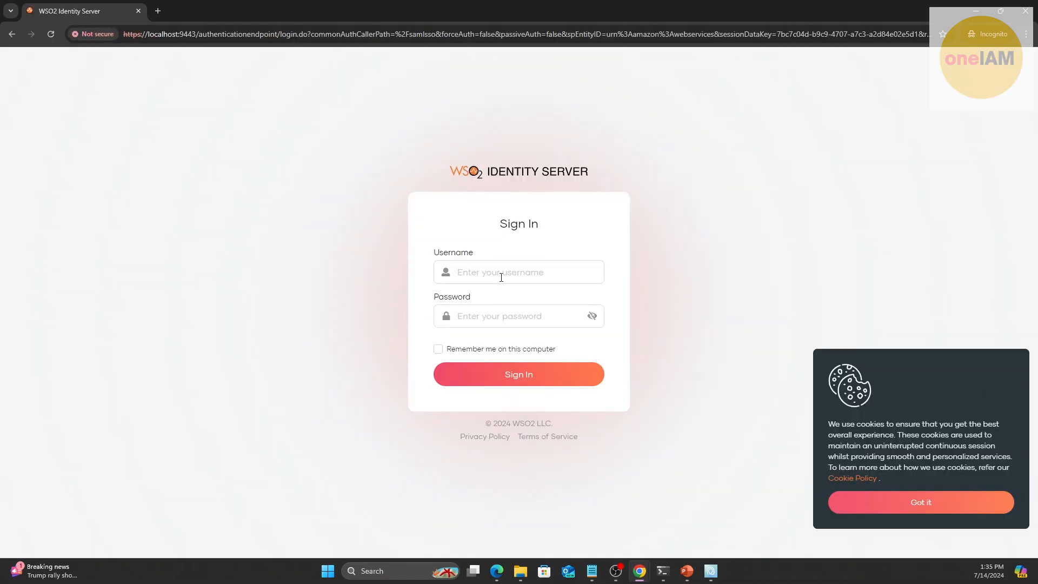
Sign in to AWS-APP with the test user's username and password
left_click(501, 276)
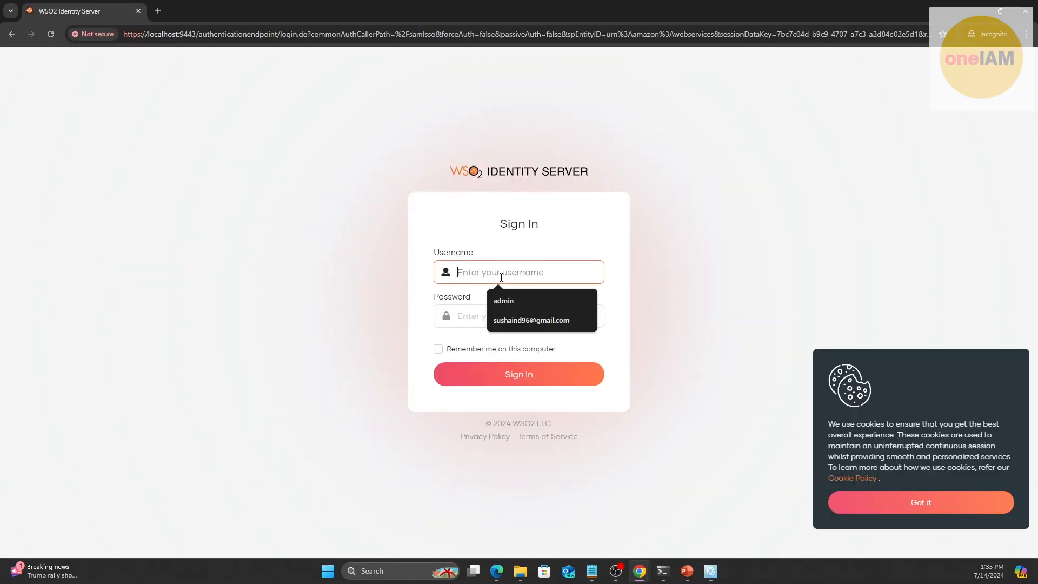
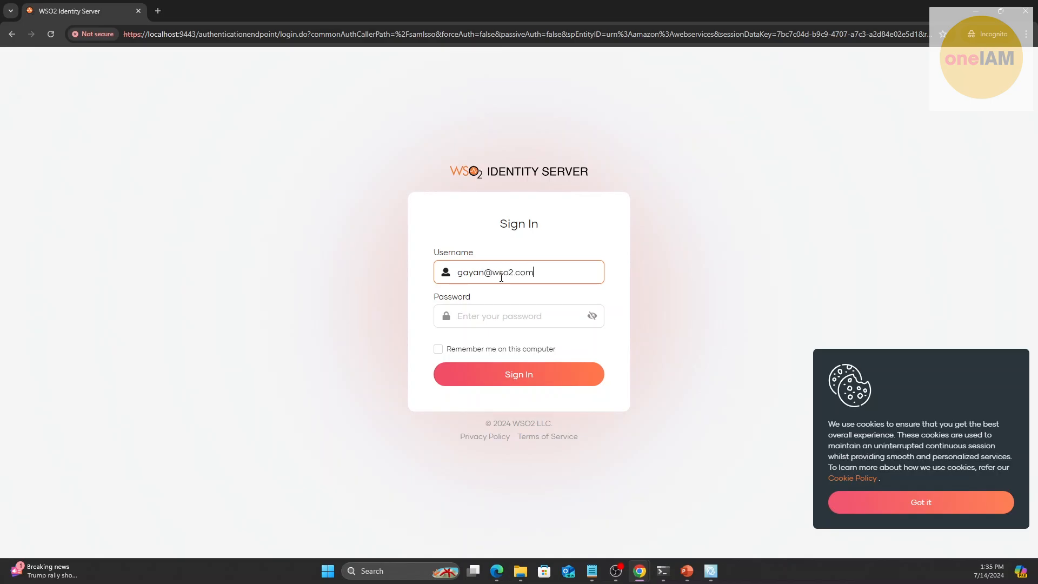
key("Tab")
type("a")
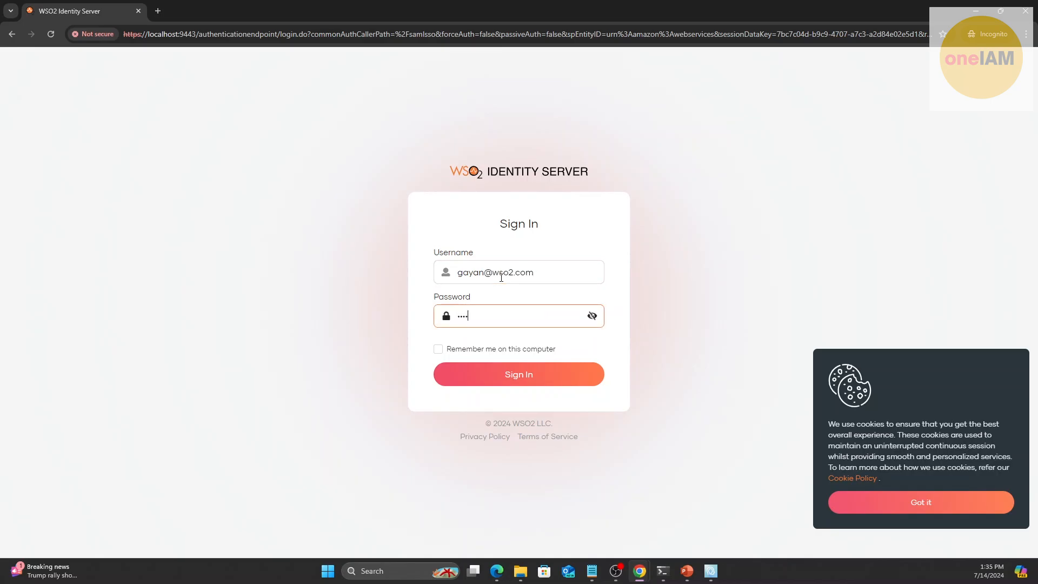
key("Return")
Pass the TOTP step with the six-digit code, reach AWS Console Home, and close the window
left_click(517, 333)
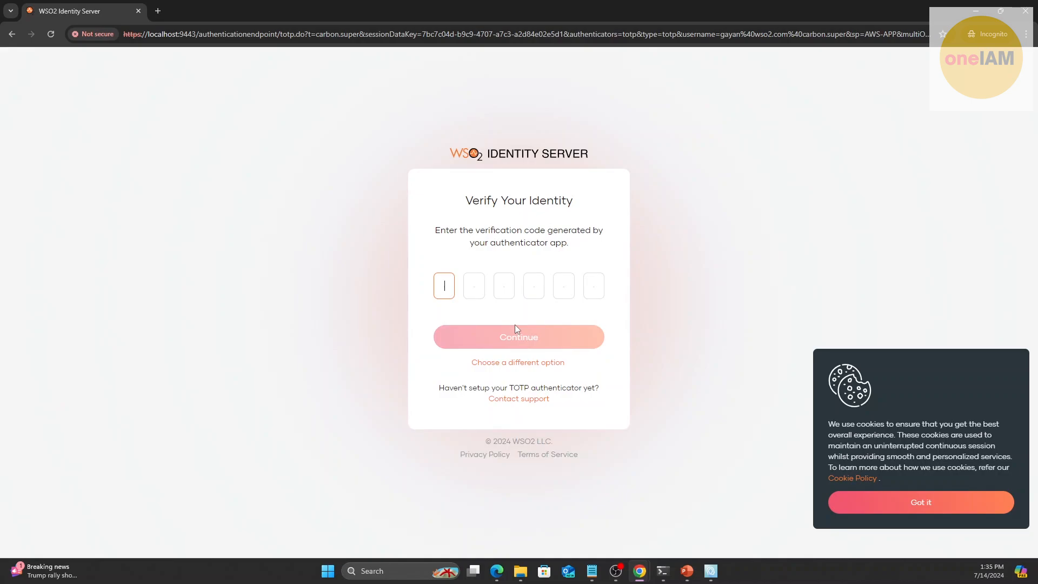
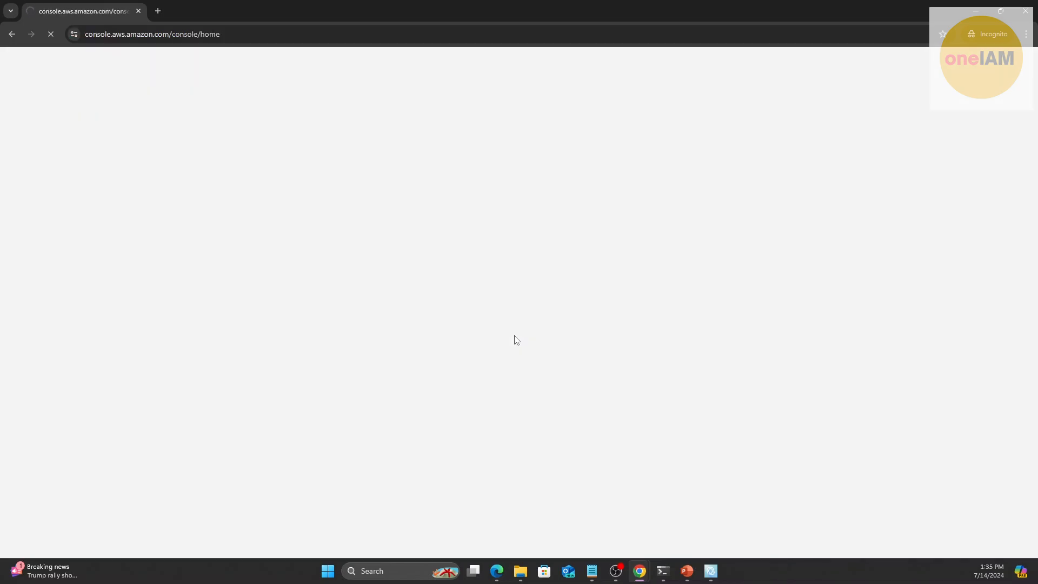
left_click(242, 38)
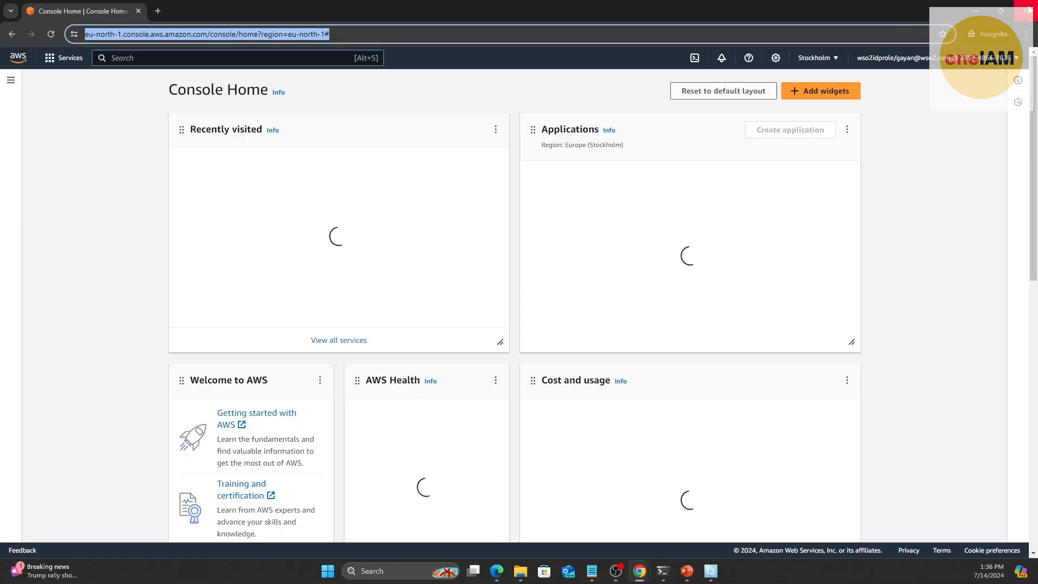
left_click(1026, 11)
left_click(1025, 34)
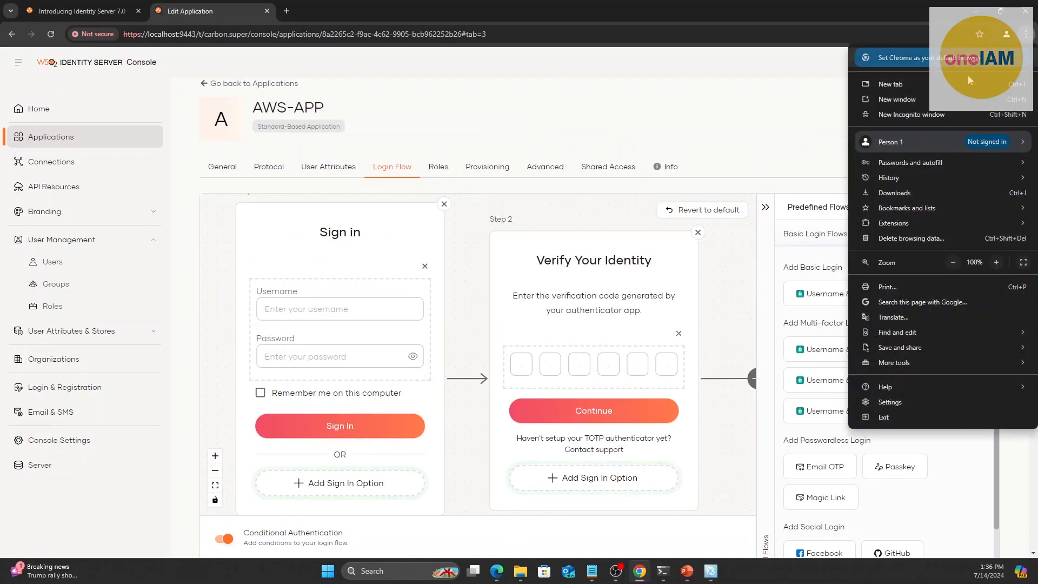
In a new private window, load the SAML URL and sign in as the saved second user, reaching AWS with no code
left_click(927, 117)
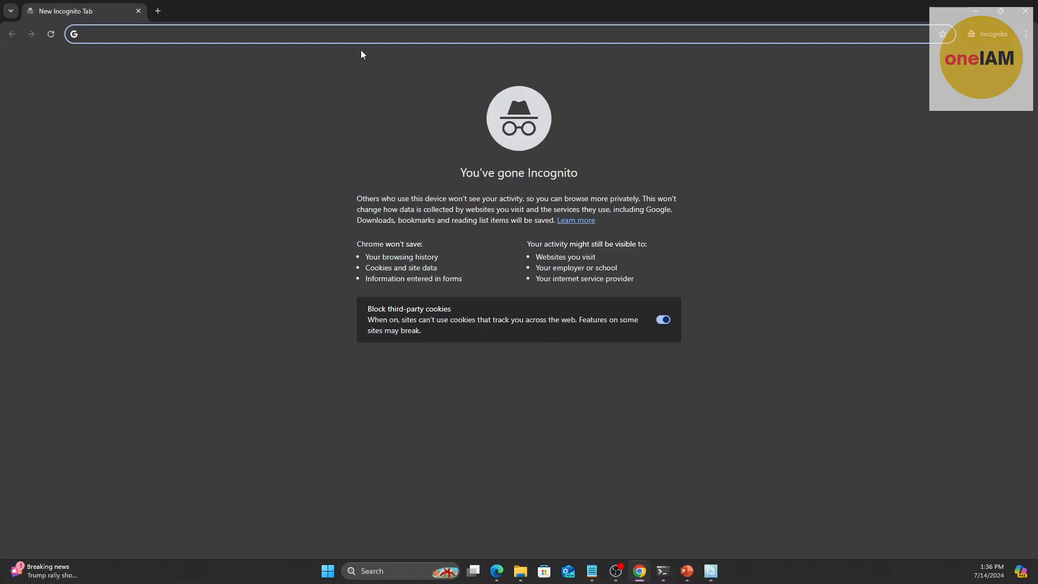
key("ctrl+v")
key("Return")
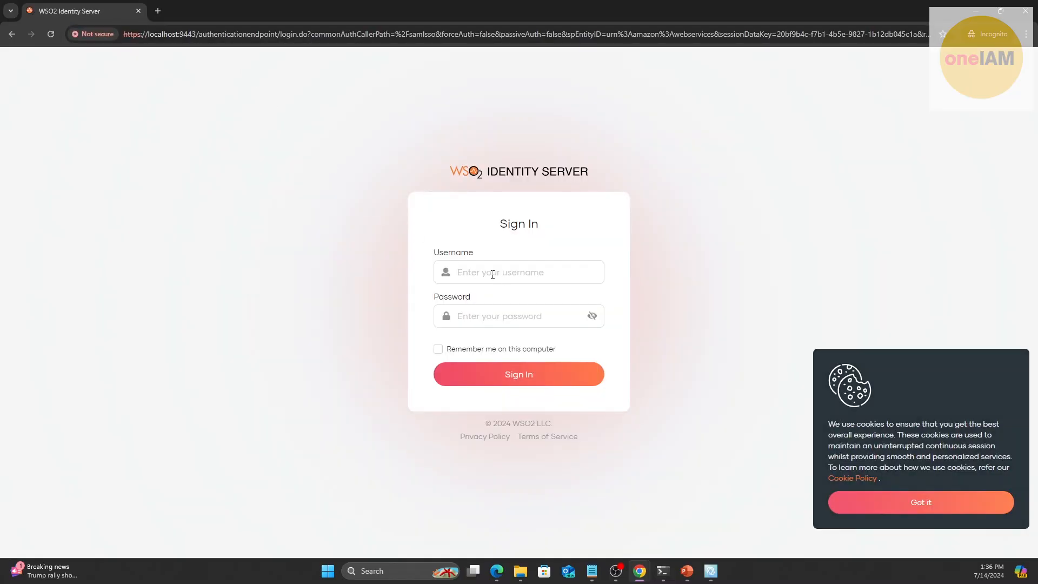
left_click(489, 272)
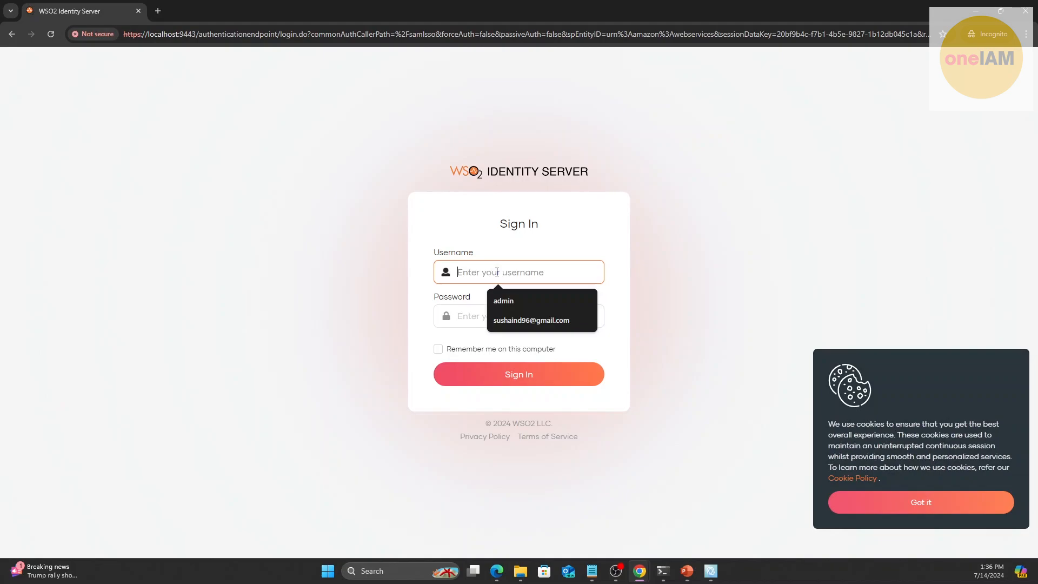
left_click(512, 327)
left_click(506, 318)
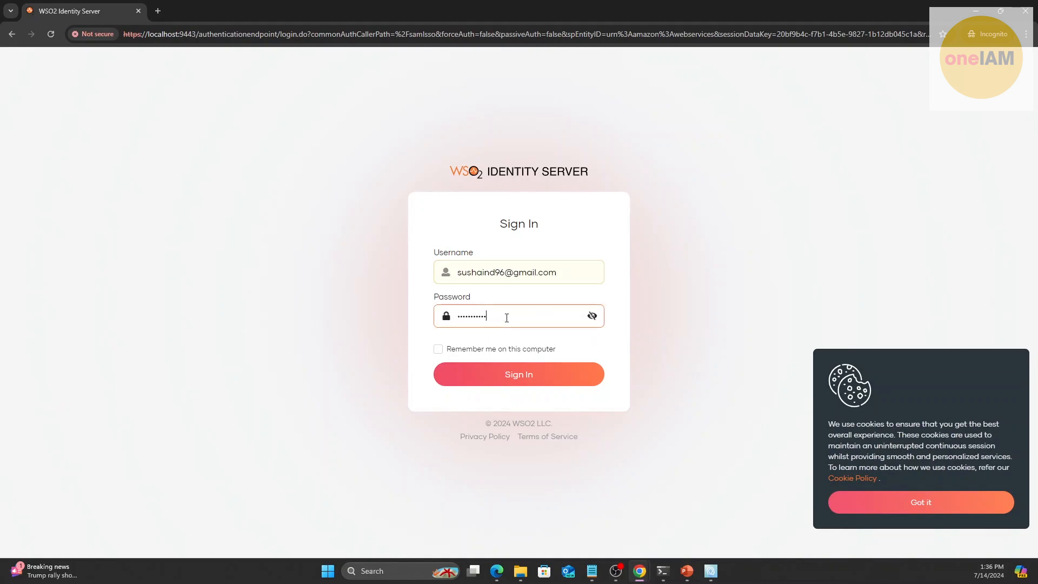
left_click(497, 385)
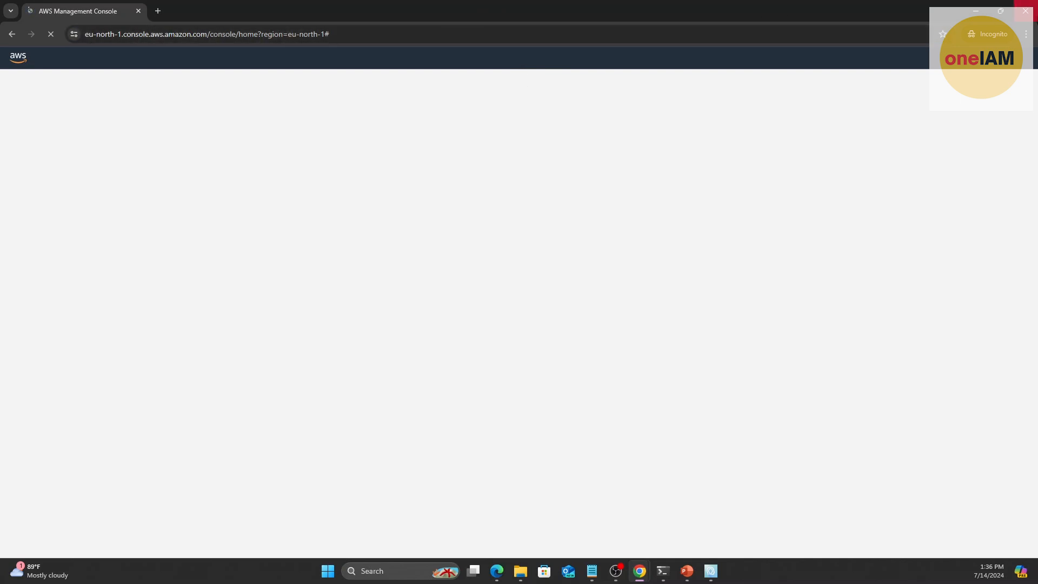
left_click(1025, 10)
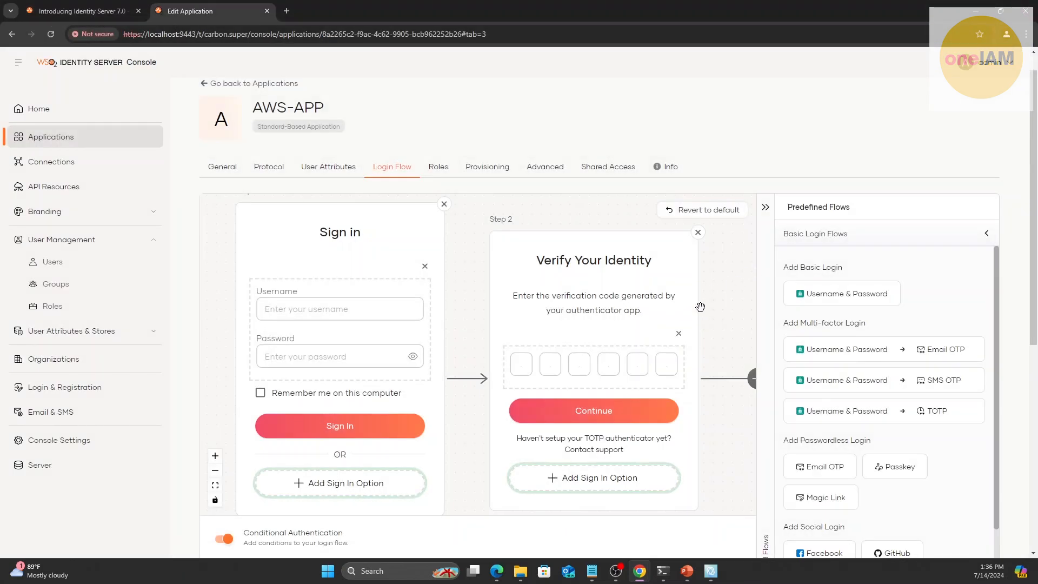
scroll(680, 314, "down", 4)
scroll(901, 426, "down", 4)
scroll(902, 426, "down", 6)
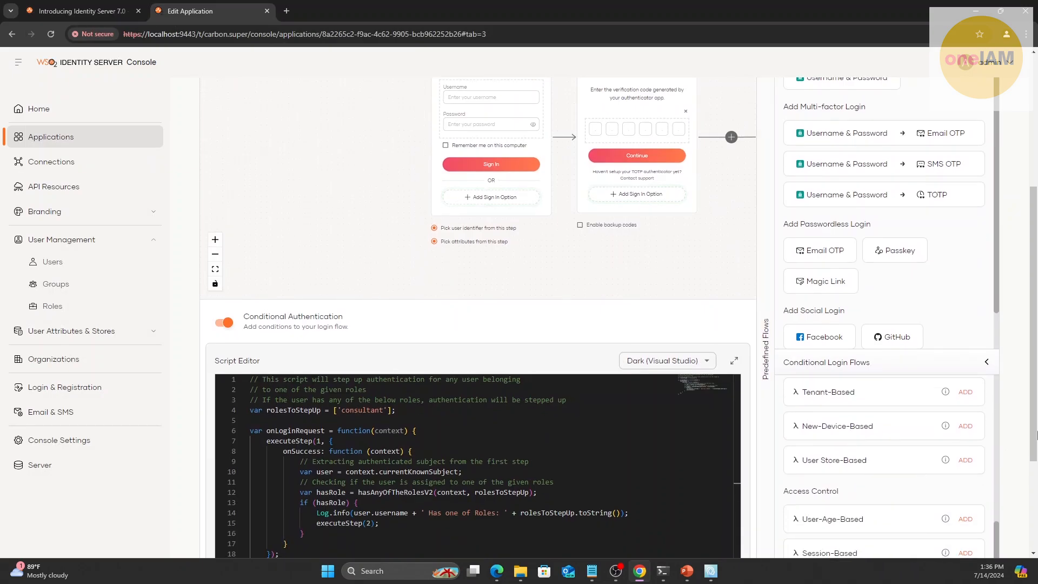
left_click(719, 512)
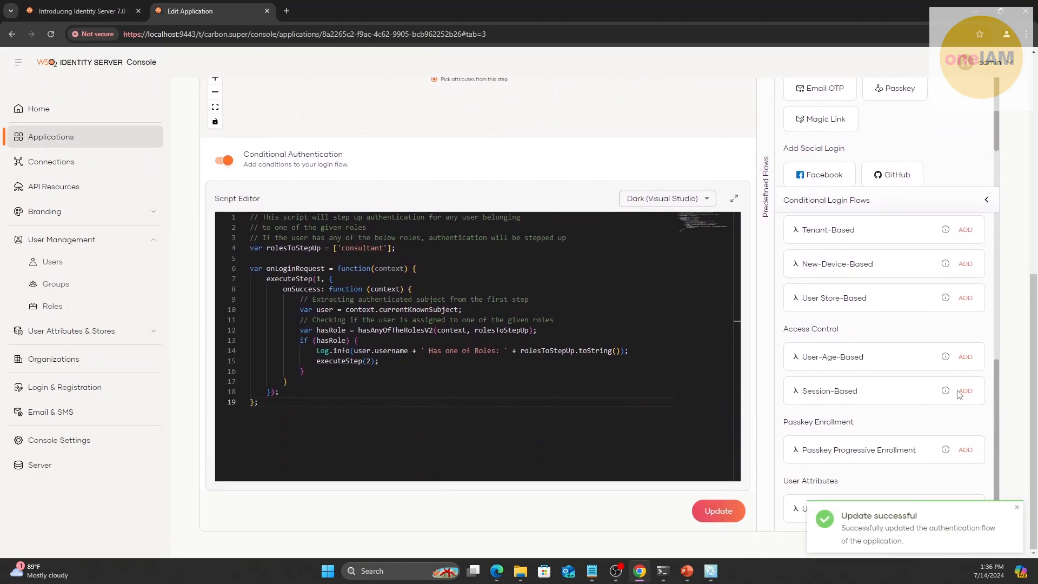
scroll(980, 355, "up", 1)
scroll(979, 356, "down", 1)
scroll(992, 322, "up", 4)
scroll(992, 322, "up", 2)
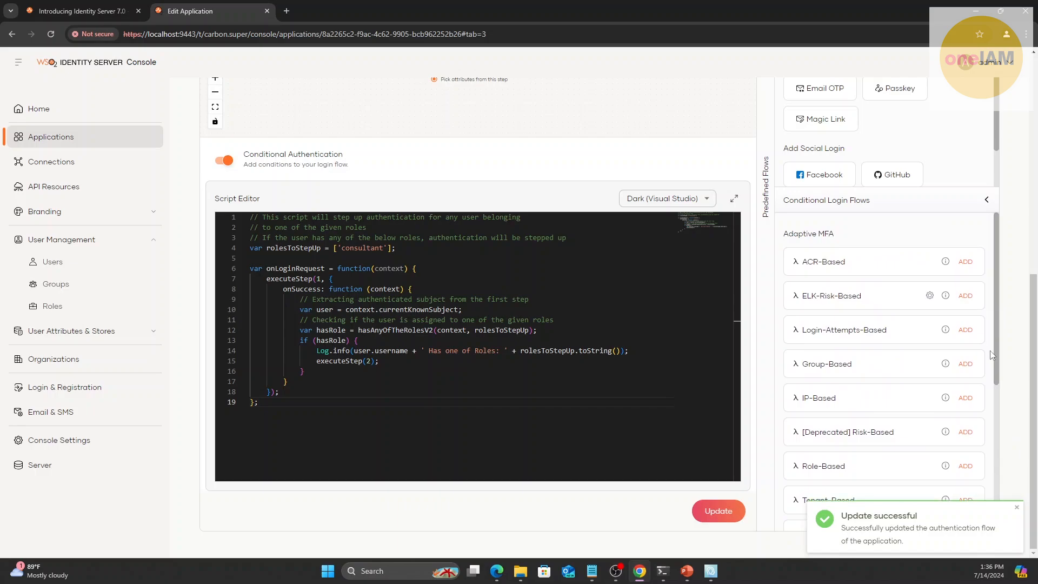
left_click(1017, 508)
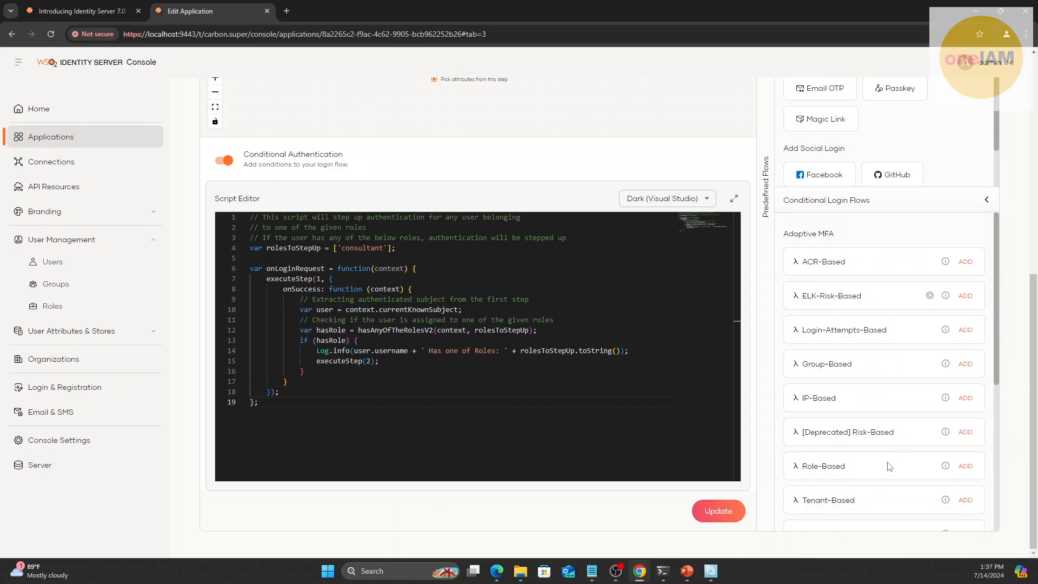
left_click_drag(845, 468, 789, 470)
double_click(831, 466)
left_click_drag(804, 331, 887, 330)
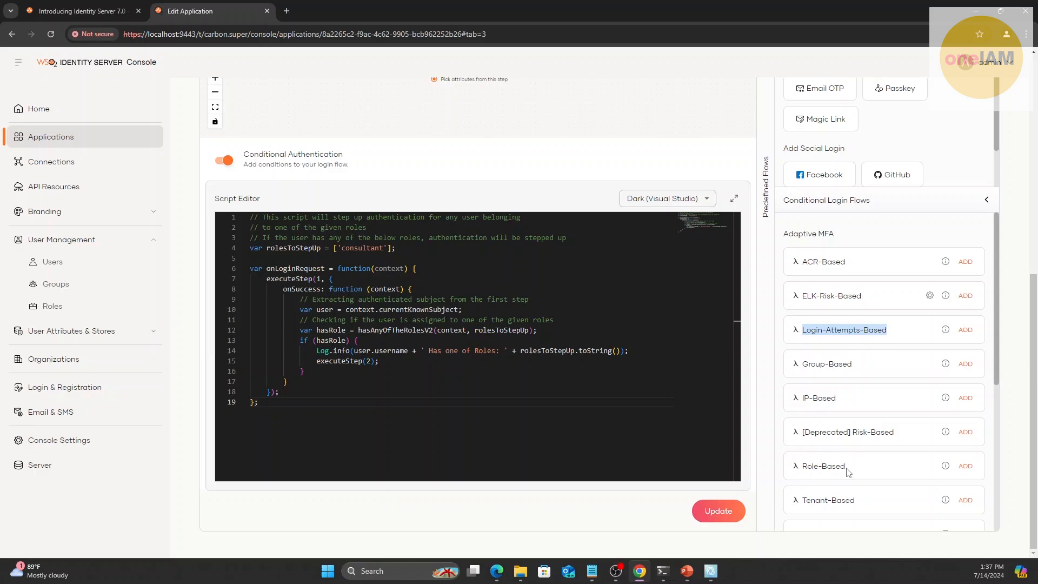
left_click_drag(850, 469, 793, 472)
scroll(1025, 426, "up", 1)
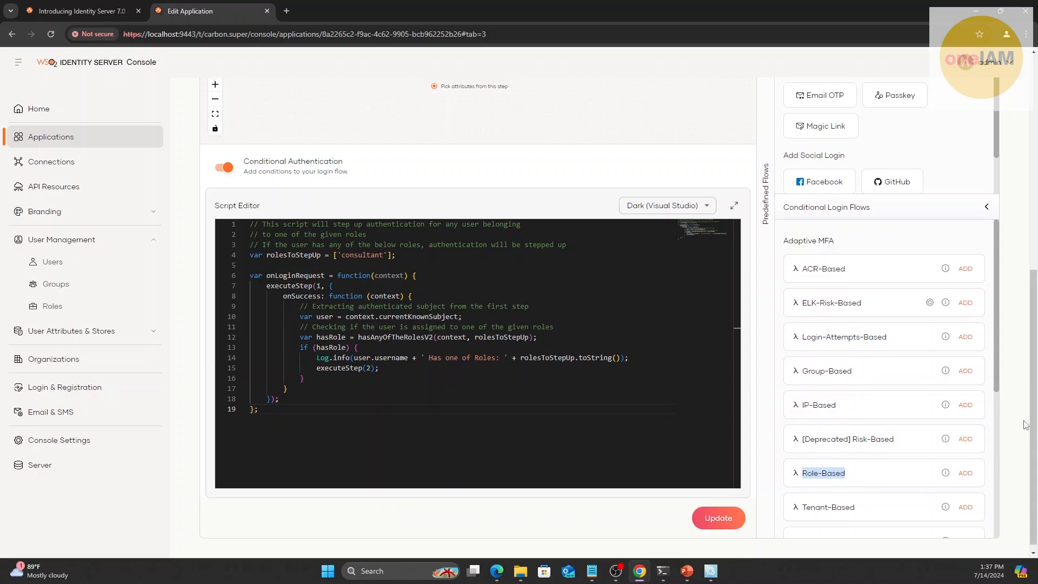
left_click(592, 570)
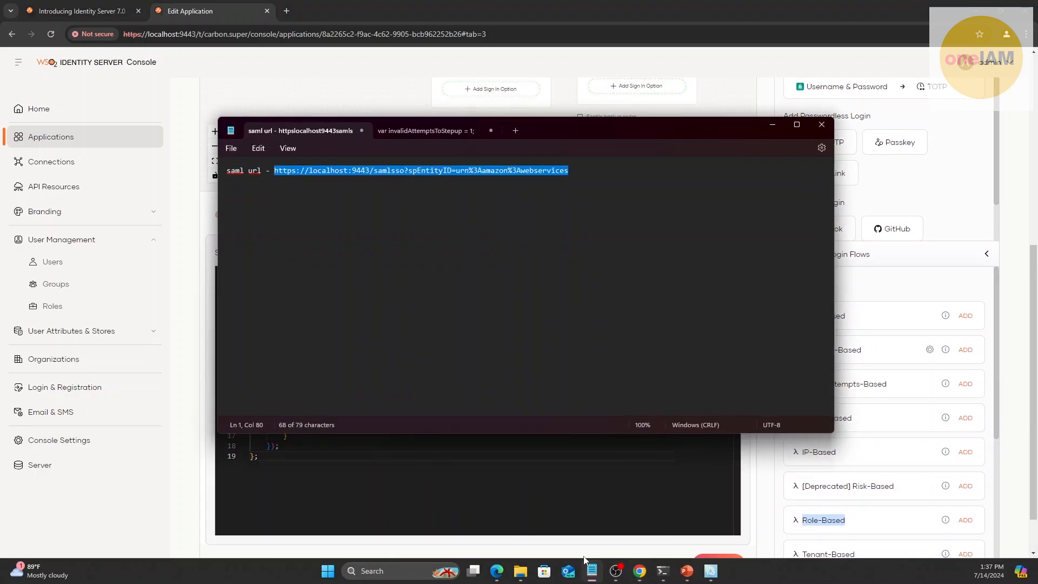
Replace the Script Editor contents with the saved step-up script from the notes
left_click(422, 130)
left_click(241, 409)
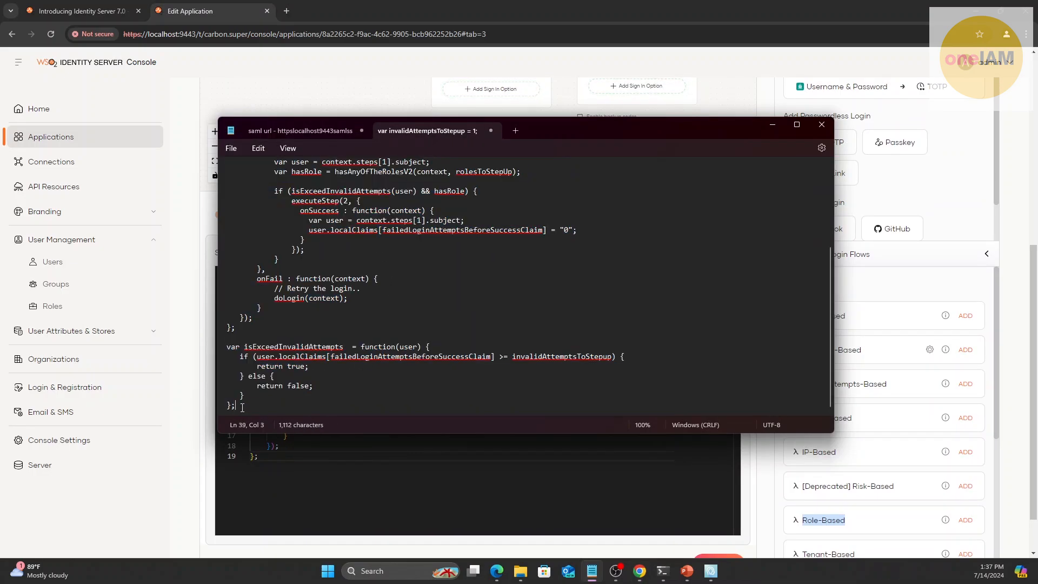
key("ctrl+a")
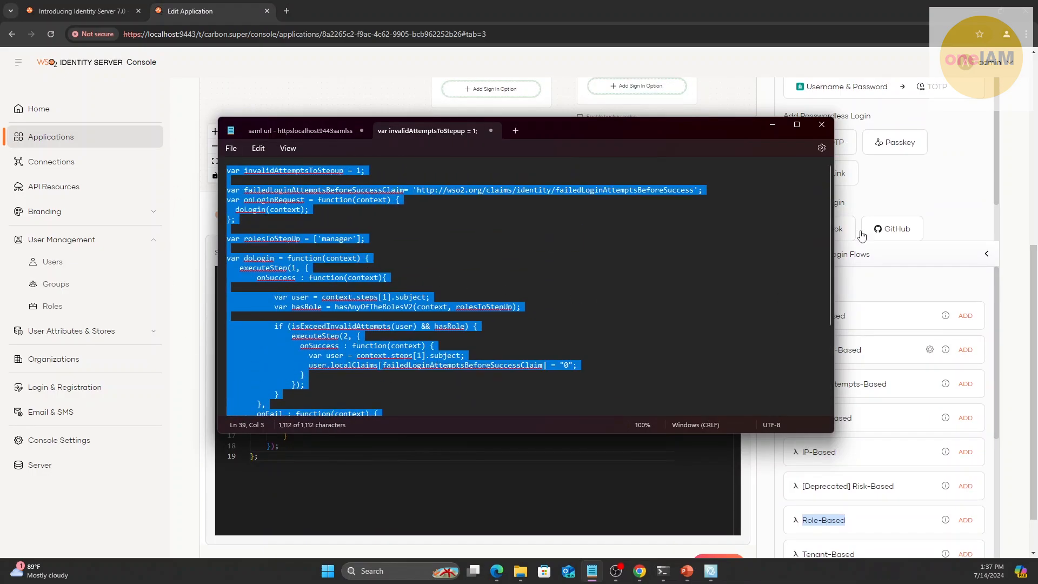
left_click(772, 125)
left_click(320, 455)
key("ctrl+a")
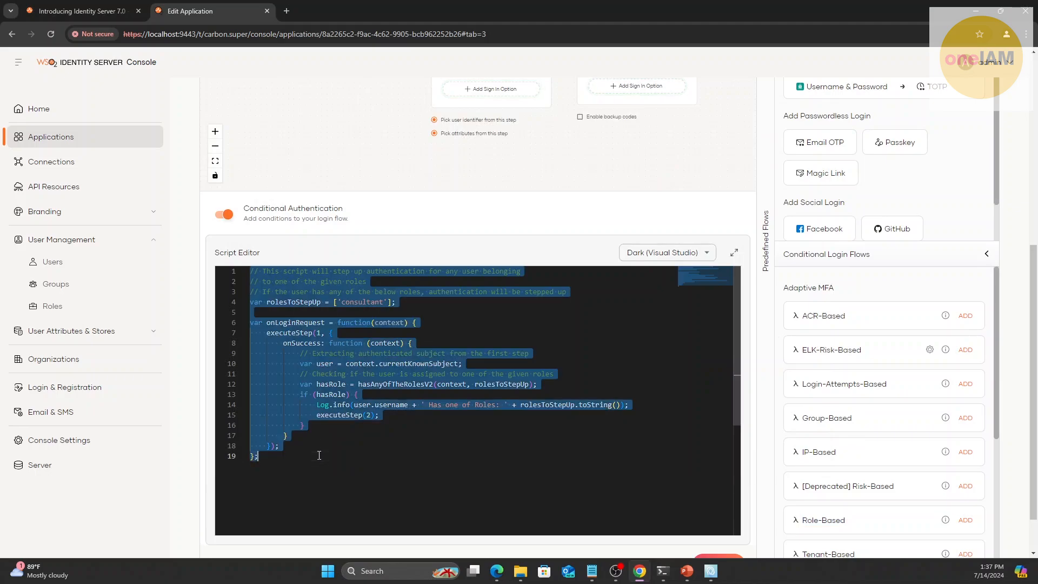
key("ctrl+v")
Change the role 'manager' to 'consultant' on line 8 and save the script with Update
scroll(480, 442, "up", 2)
scroll(479, 442, "up", 3)
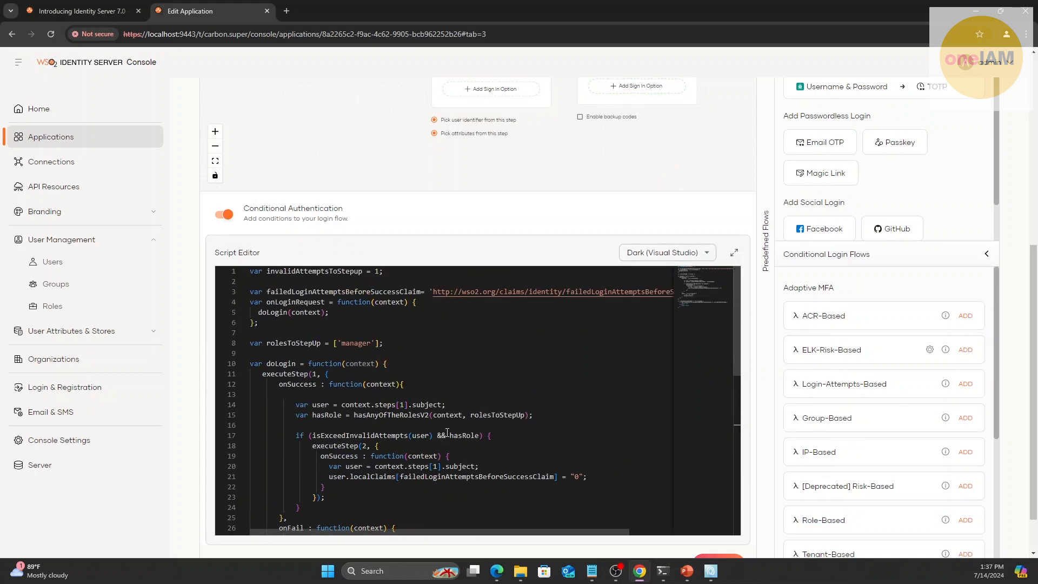
double_click(350, 343)
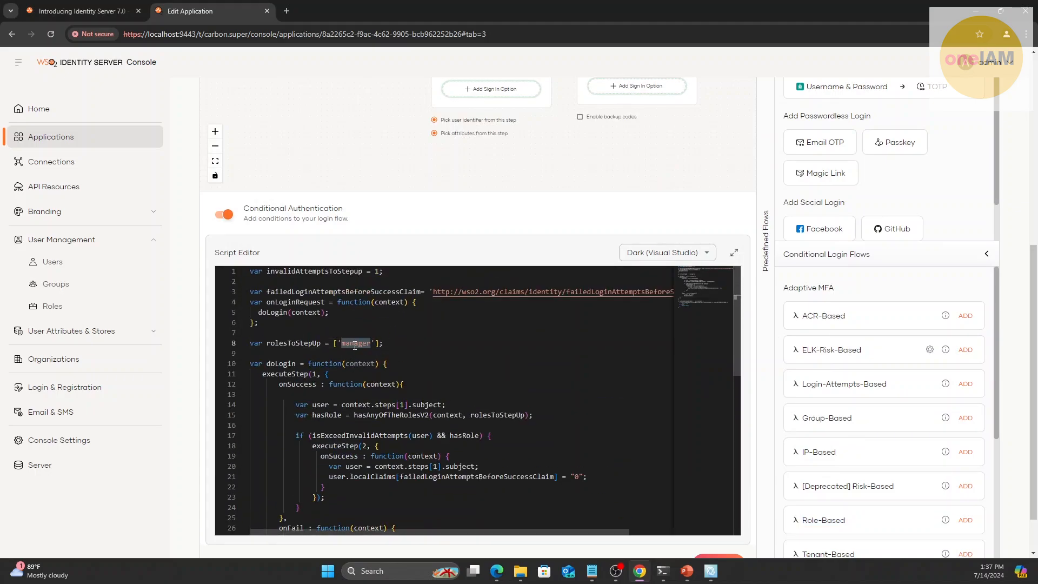
type("consultant")
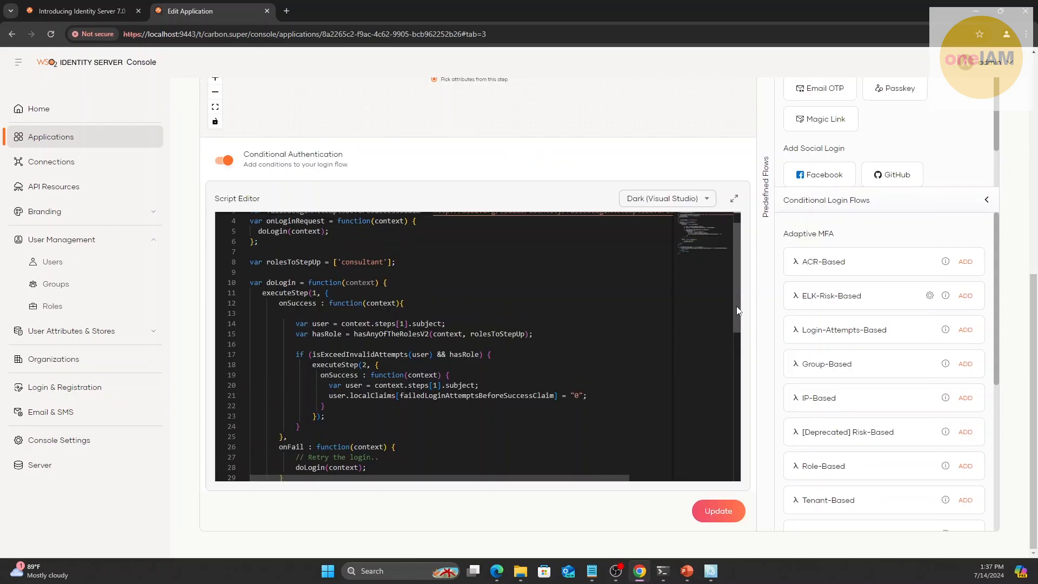
left_click(719, 513)
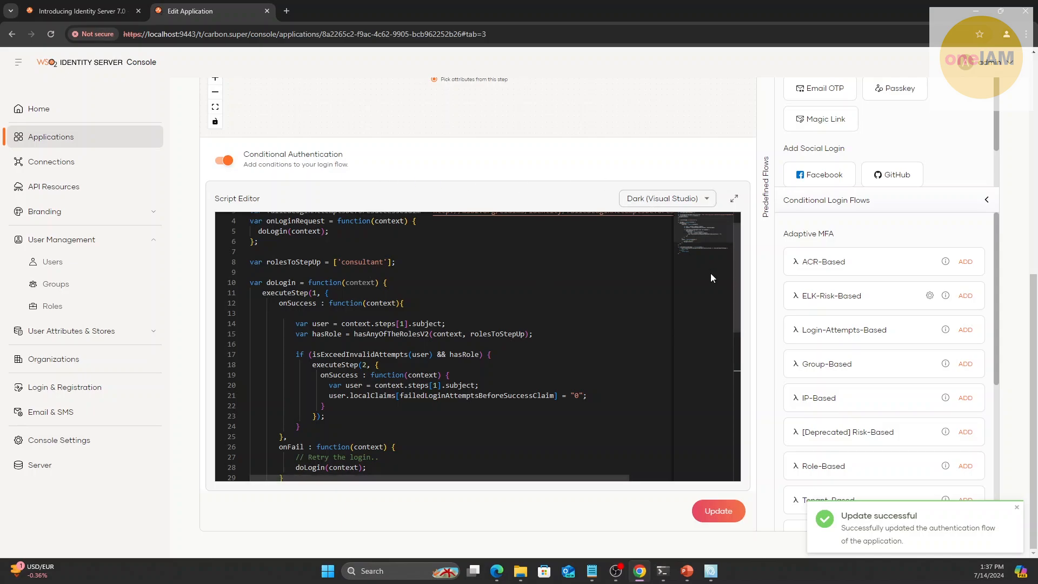
scroll(710, 273, "up", 1)
left_click(1026, 34)
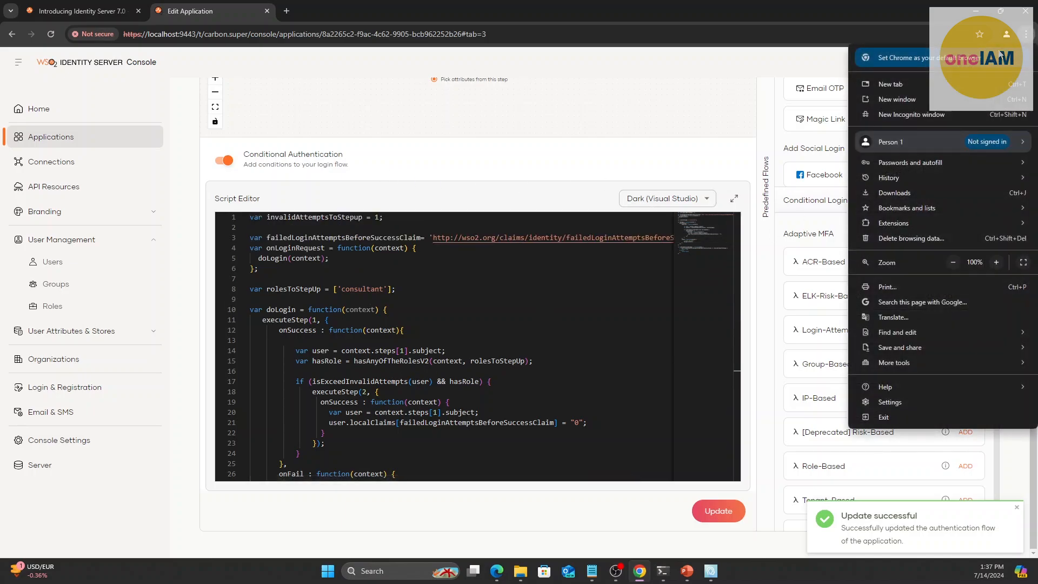
Copy the SAML URL from the notes and load the AWS sign-in page in a new private window
left_click(918, 114)
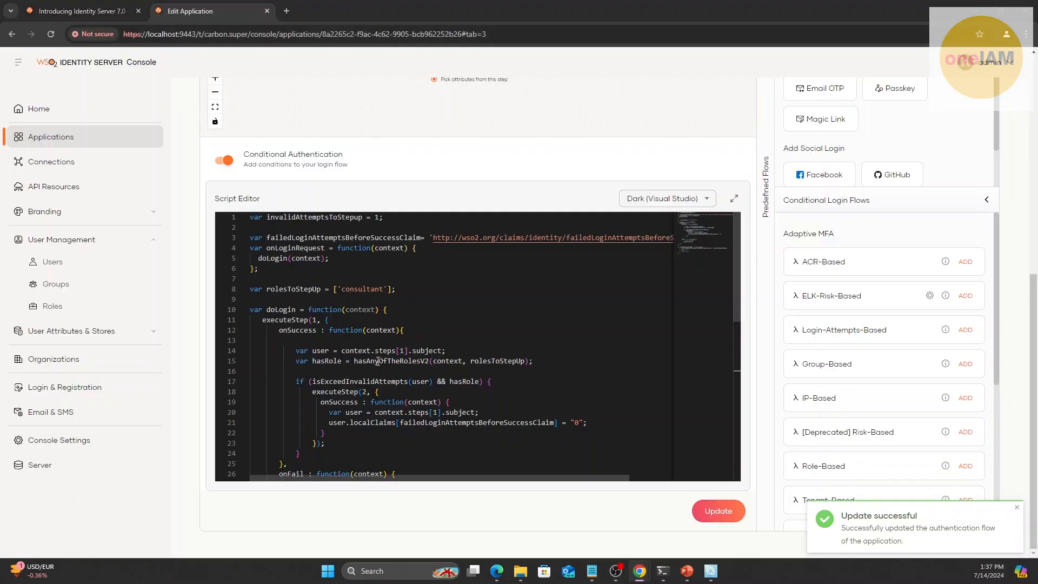
left_click(591, 571)
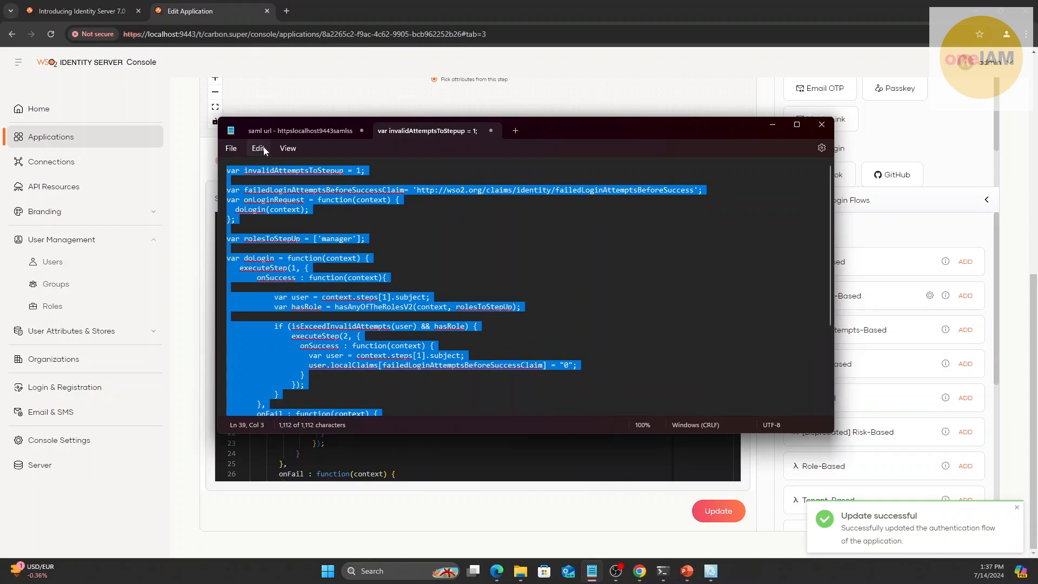
left_click(298, 130)
left_click_drag(569, 170, 279, 170)
key("alt+Tab")
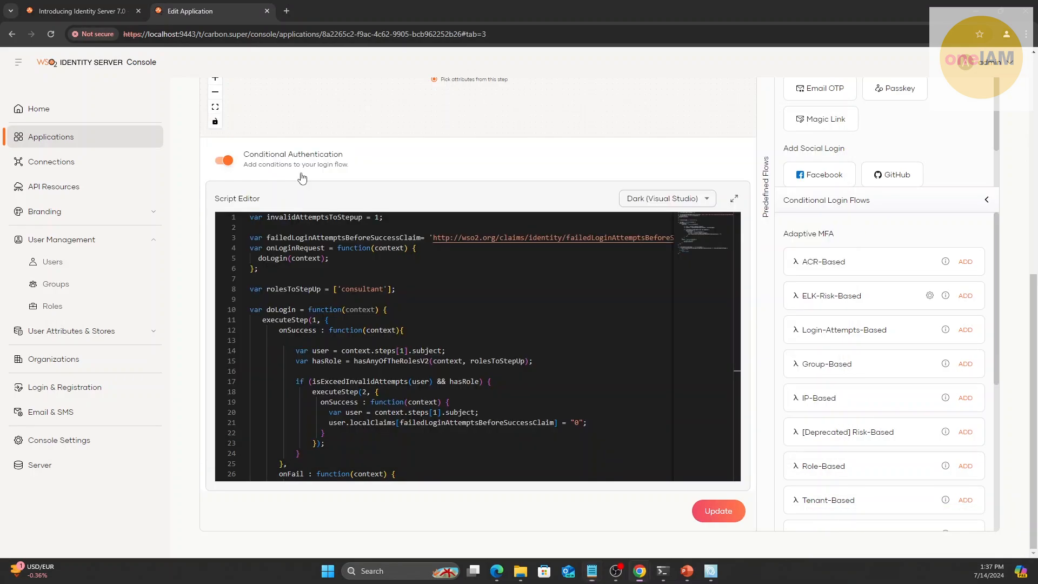
key("ctrl+shift+n")
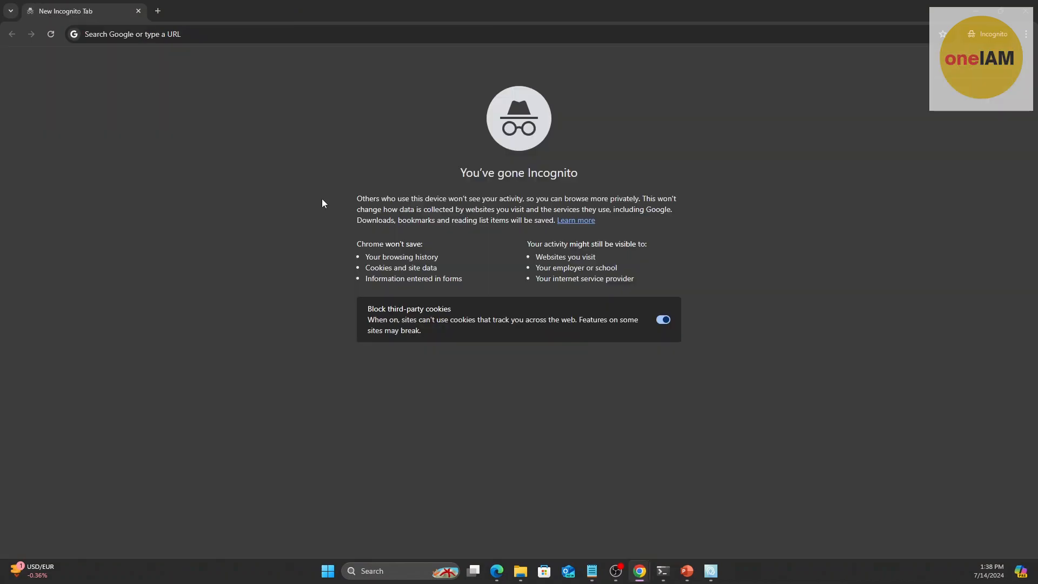
key("ctrl+v")
key("Return")
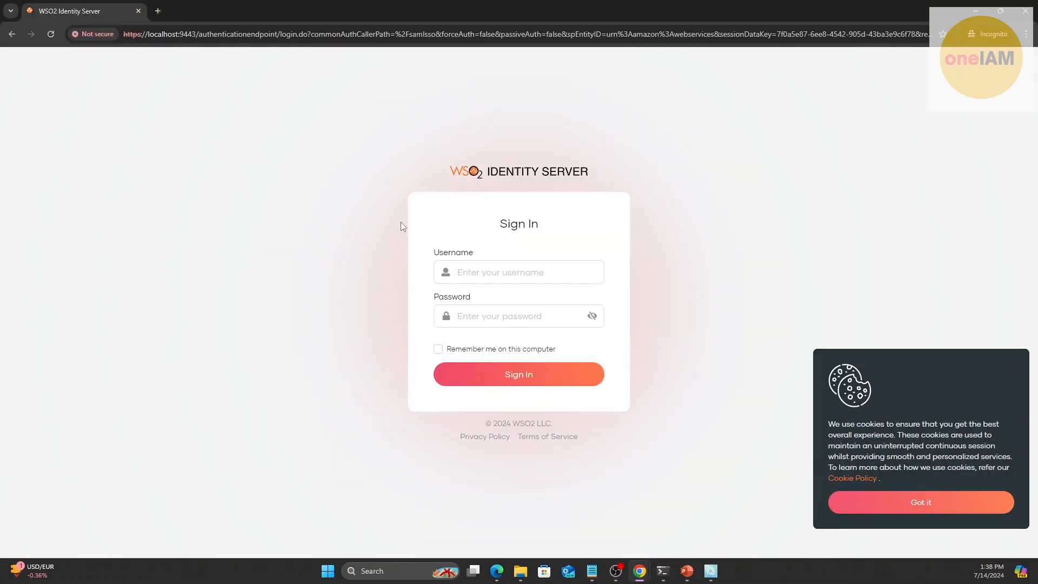
Sign in with the consultant's username and a wrong password to fail one attempt
left_click(508, 271)
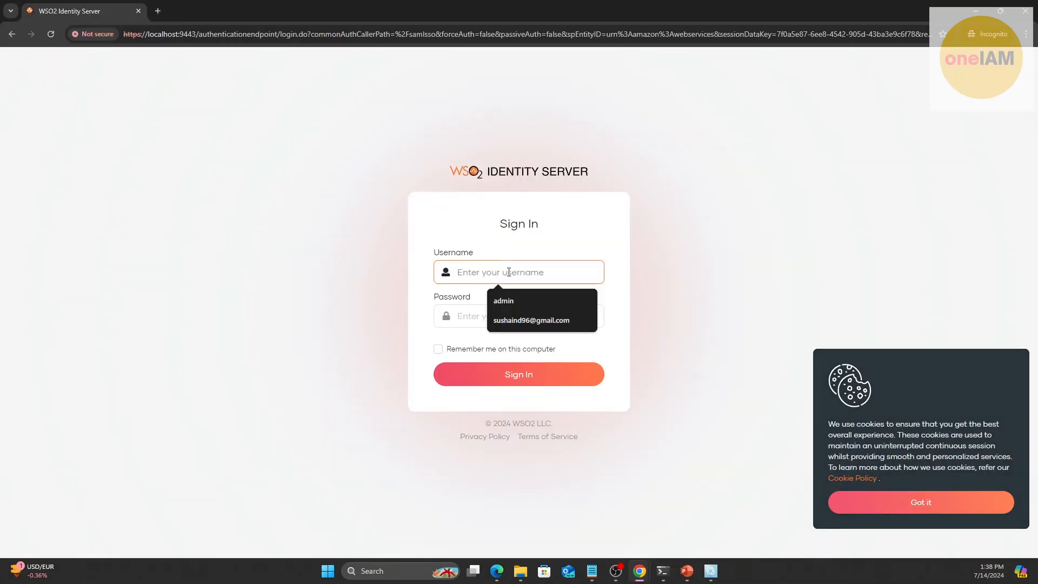
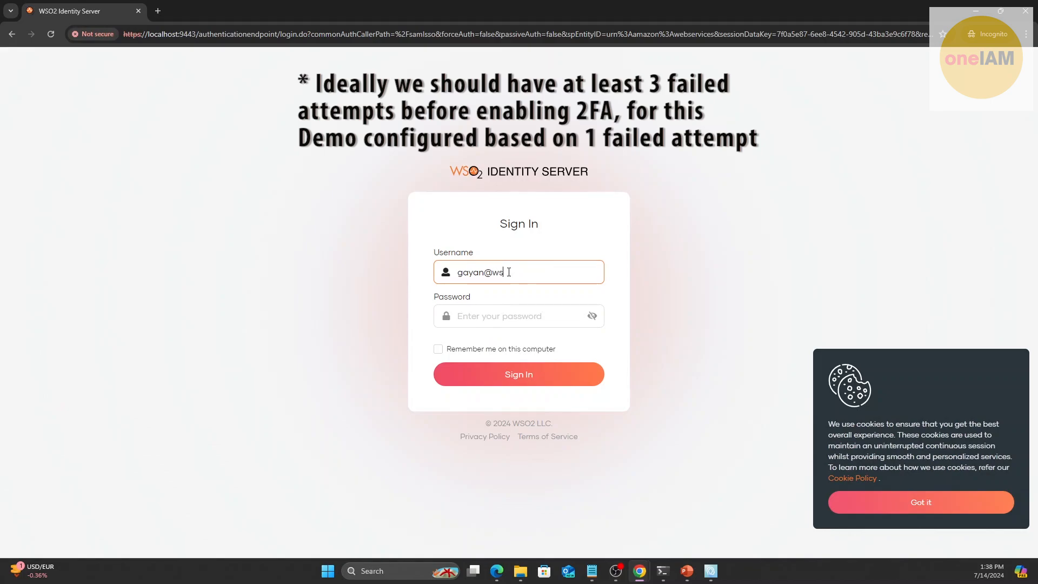
key("Tab")
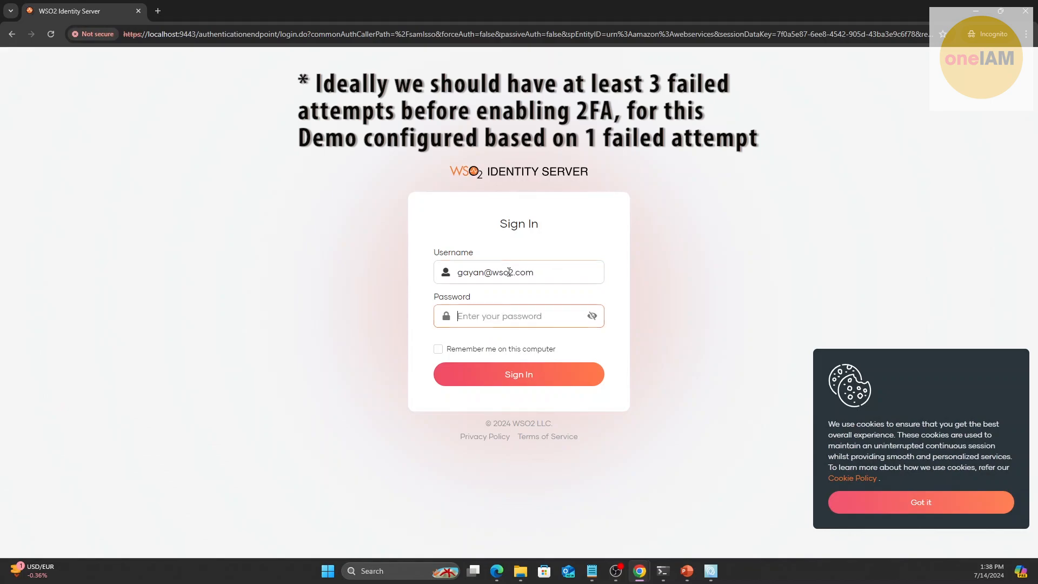
type("••")
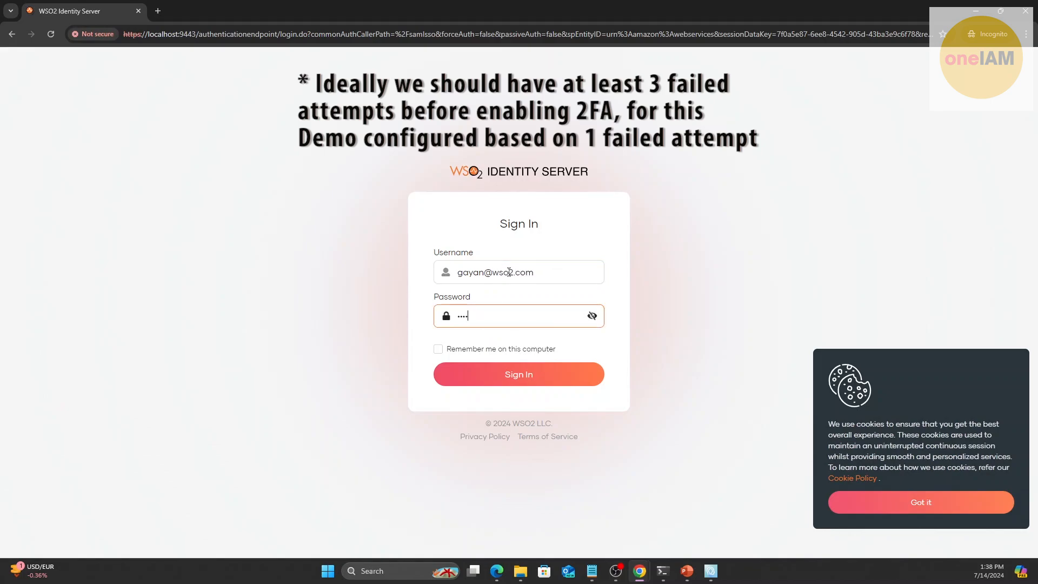
left_click(515, 380)
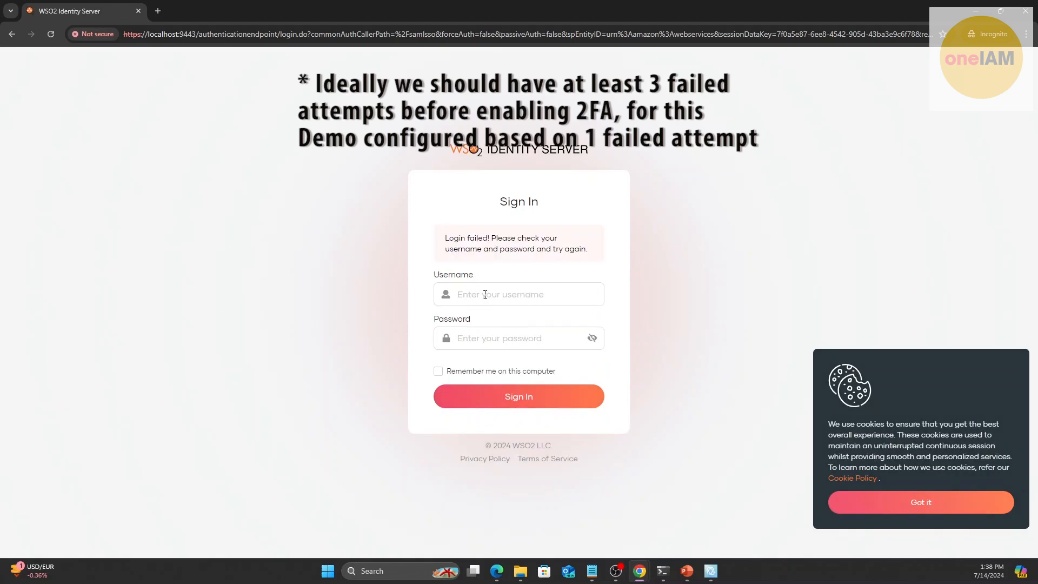
Sign in again with the correct password, then submit the six-digit TOTP code to return to AWS
left_click(490, 299)
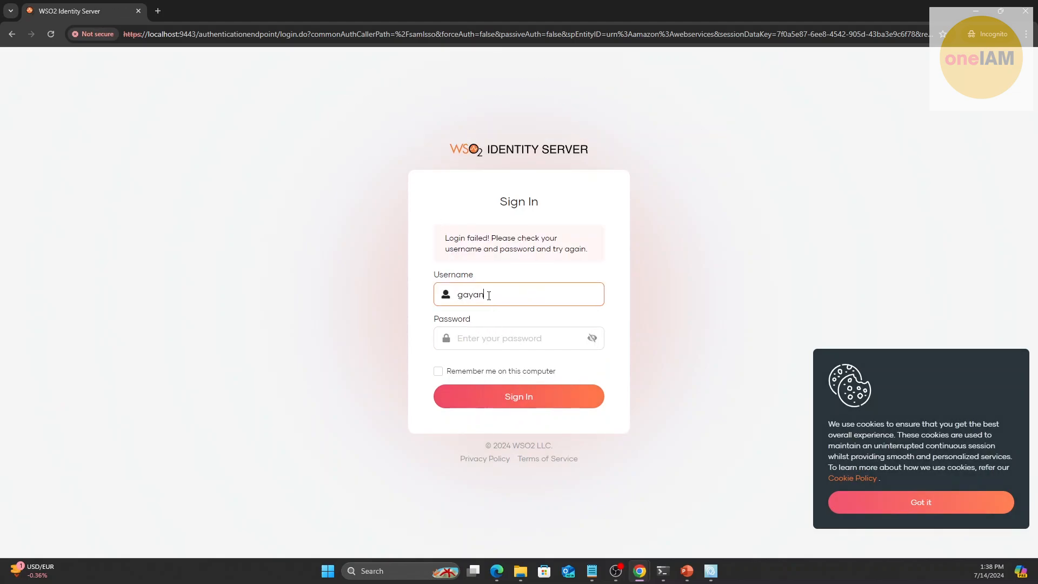
key("Tab")
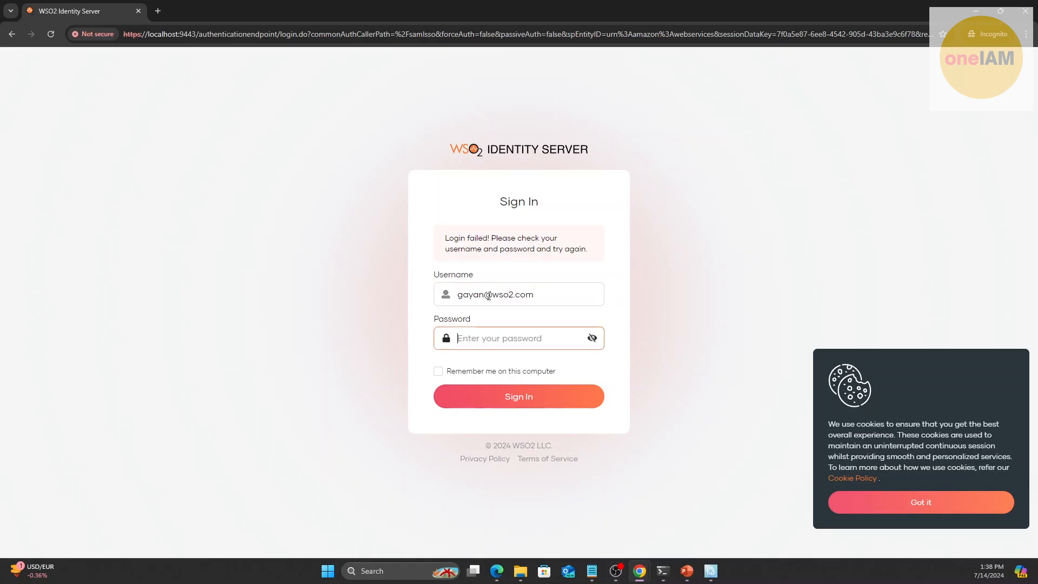
type("adm••••••")
key("Return")
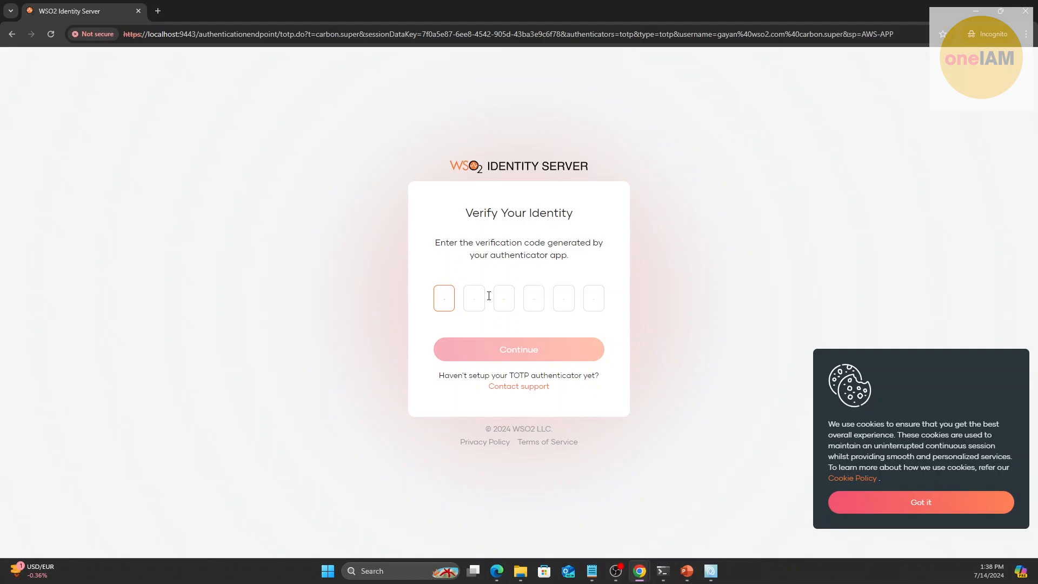
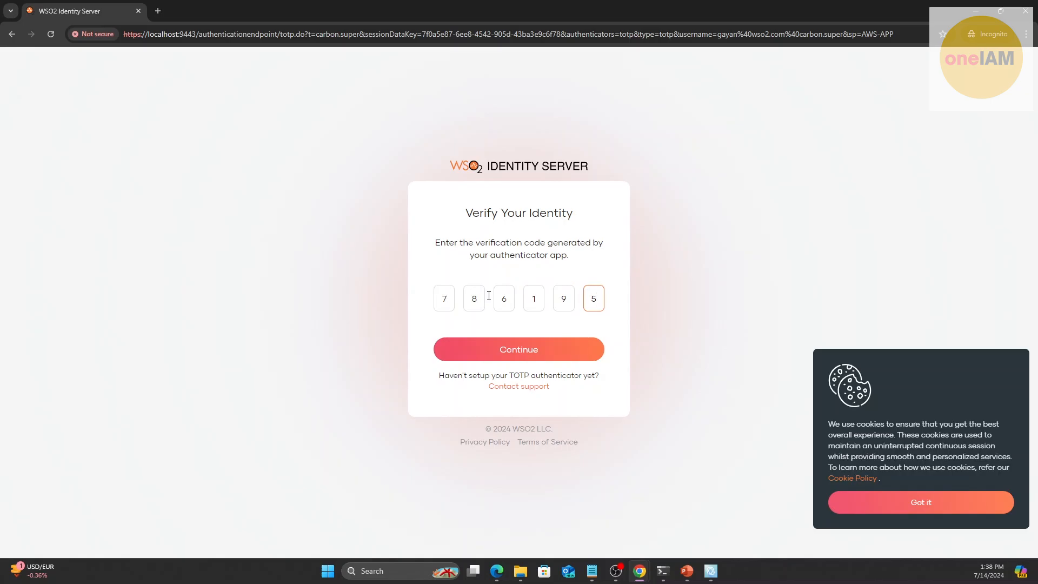
left_click(529, 358)
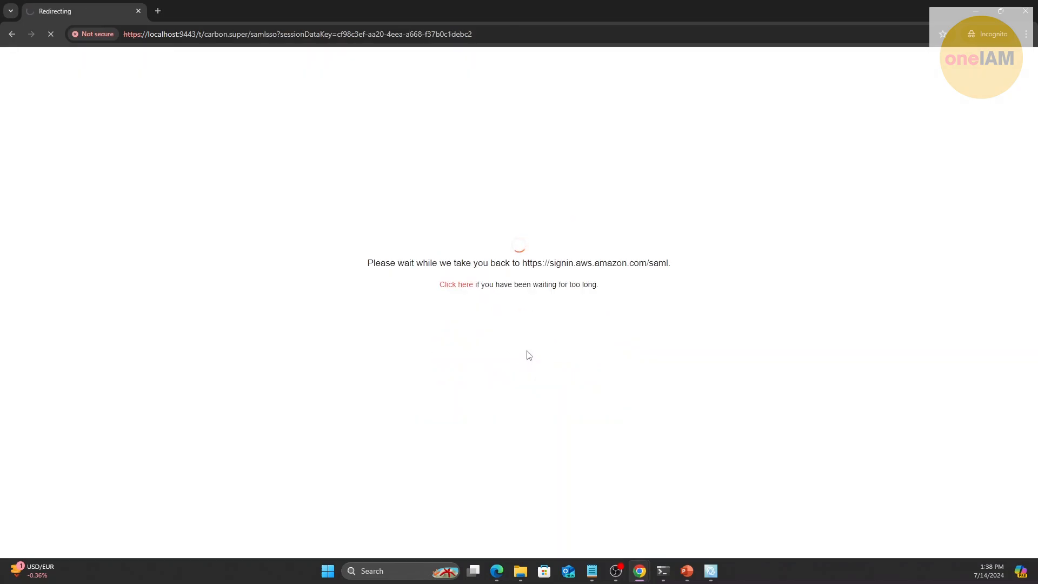